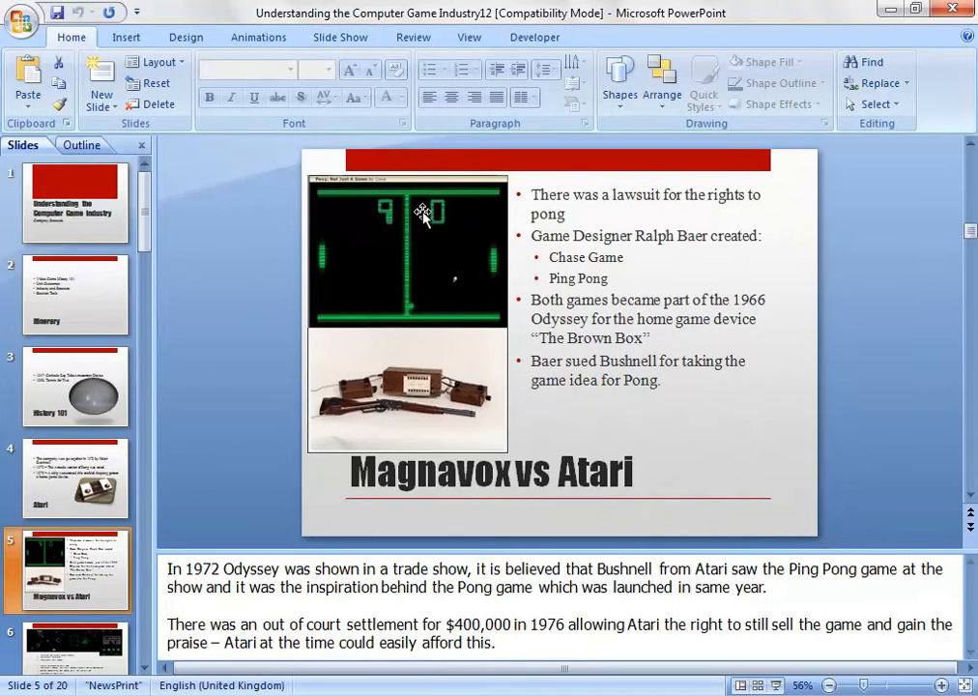
Browse the slide transition gallery for the Magnavox vs Atari slide, from the wipe effects through to the cover effects
click(242, 44)
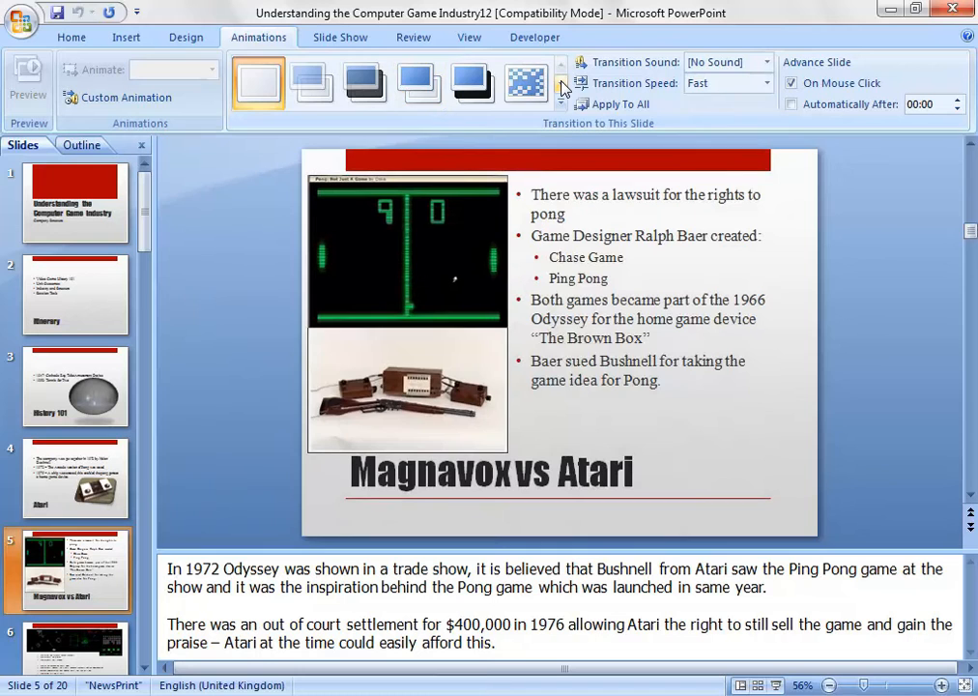
click(561, 85)
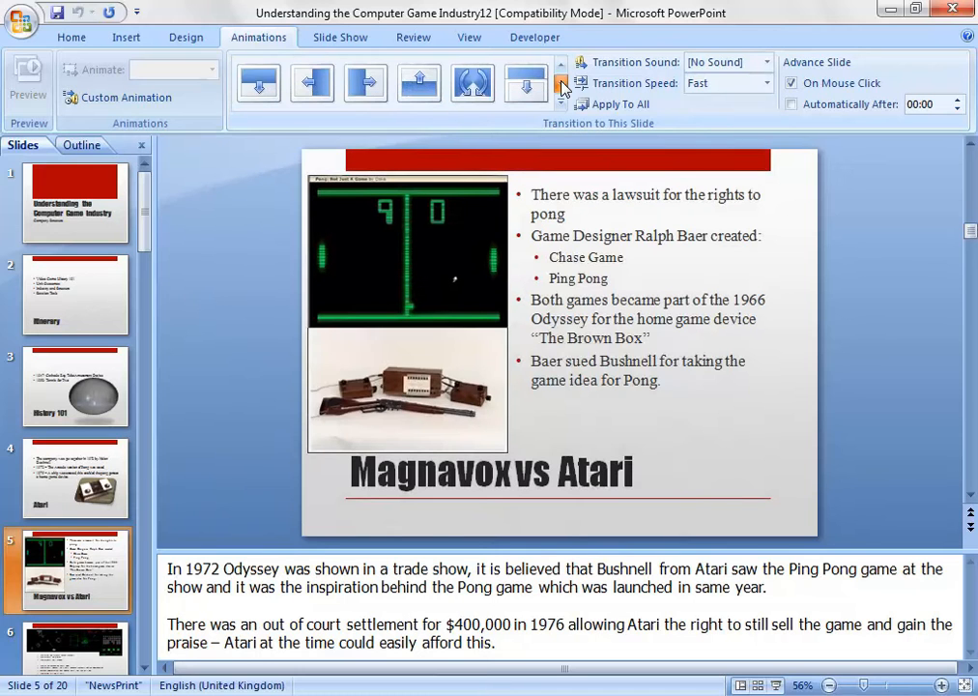
click(561, 85)
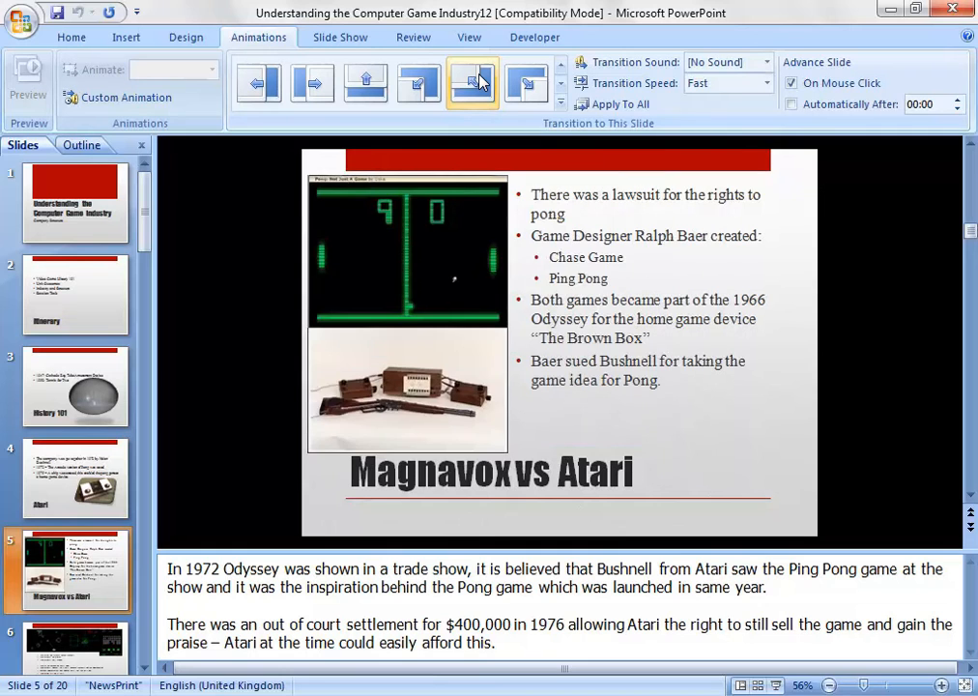
click(526, 85)
click(558, 85)
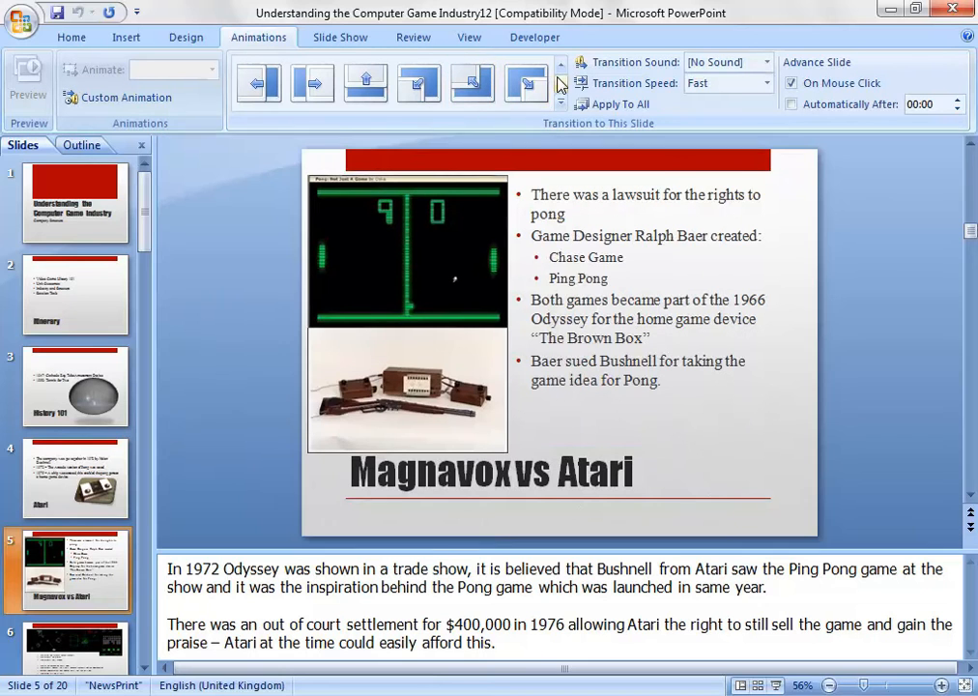
click(559, 85)
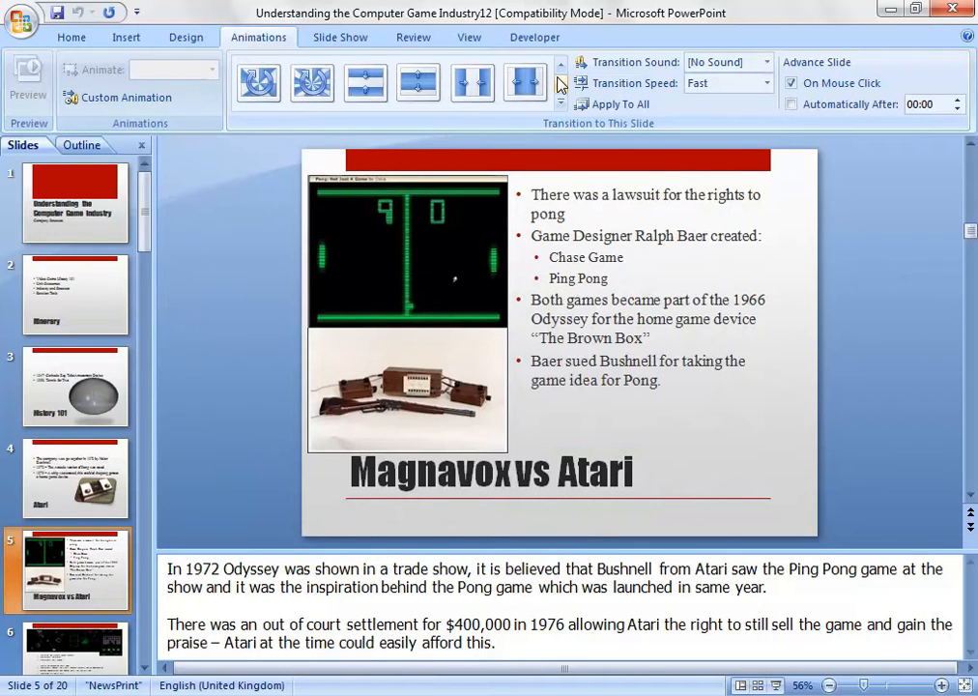
click(558, 85)
click(558, 85)
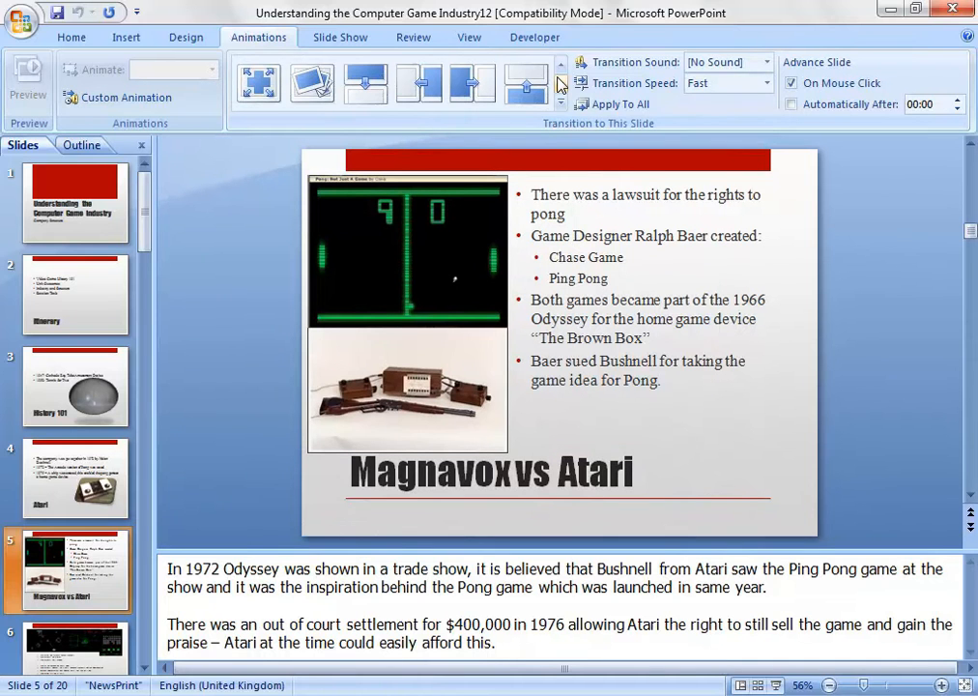
click(558, 85)
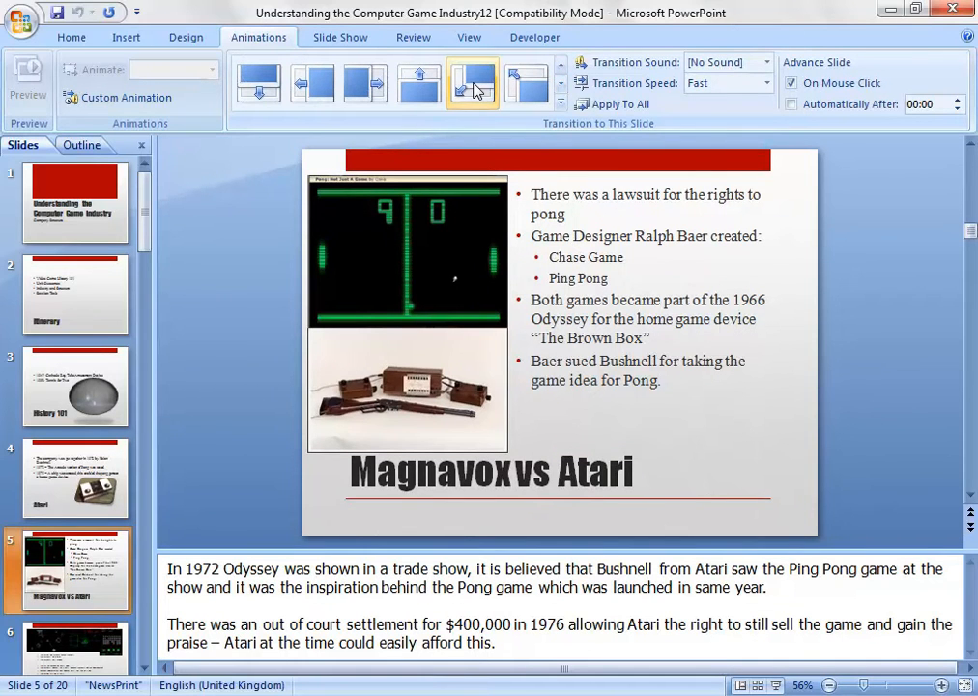
Compare the diagonal Cover transitions on the Magnavox vs Atari slide and apply the Cover Right-Down one
click(474, 90)
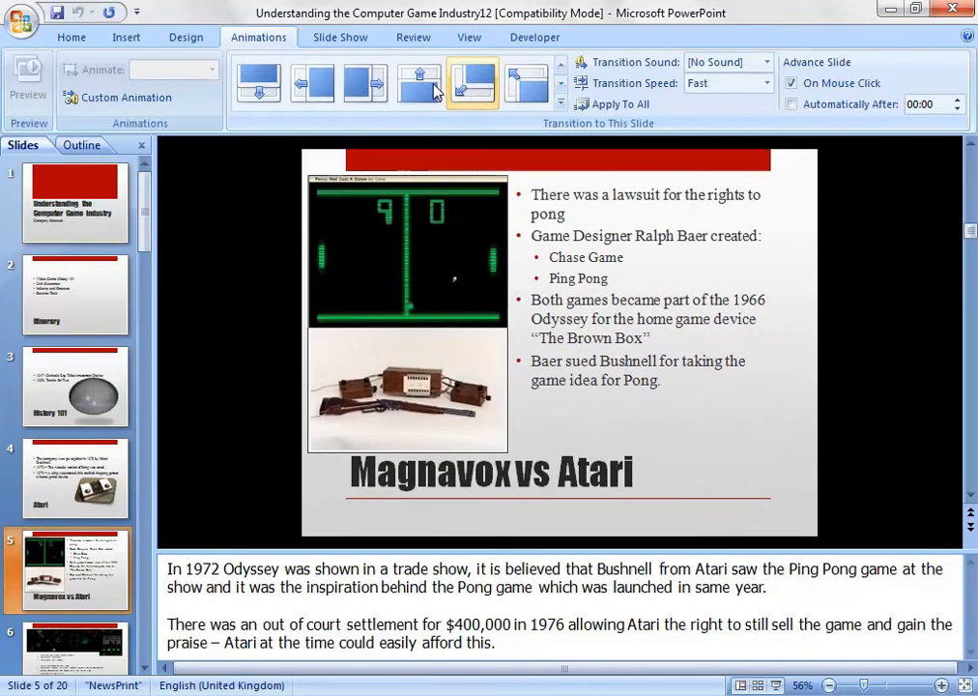
click(528, 89)
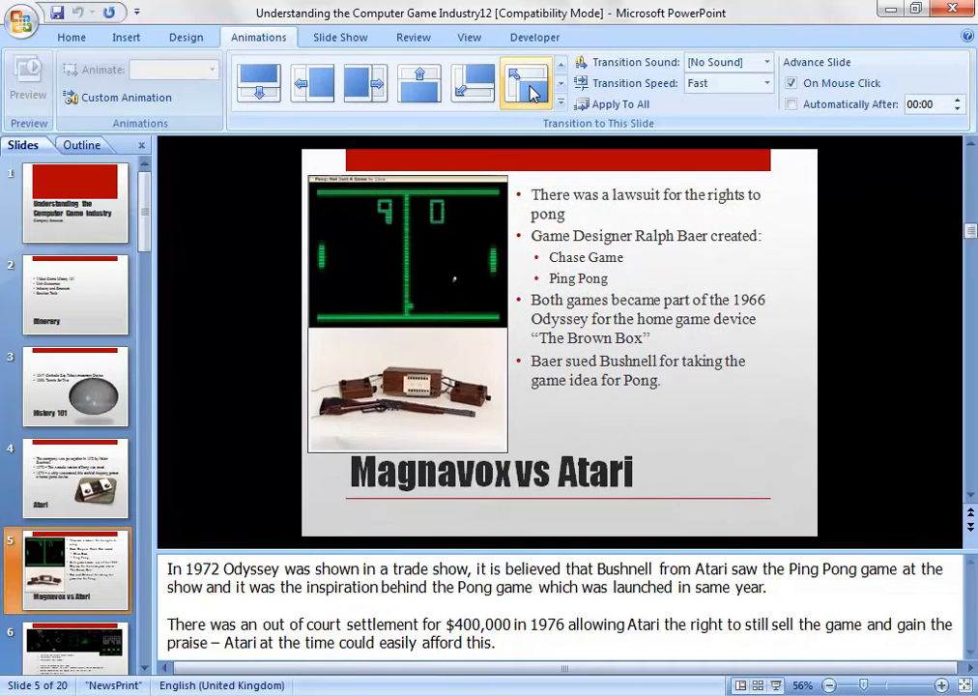
click(531, 89)
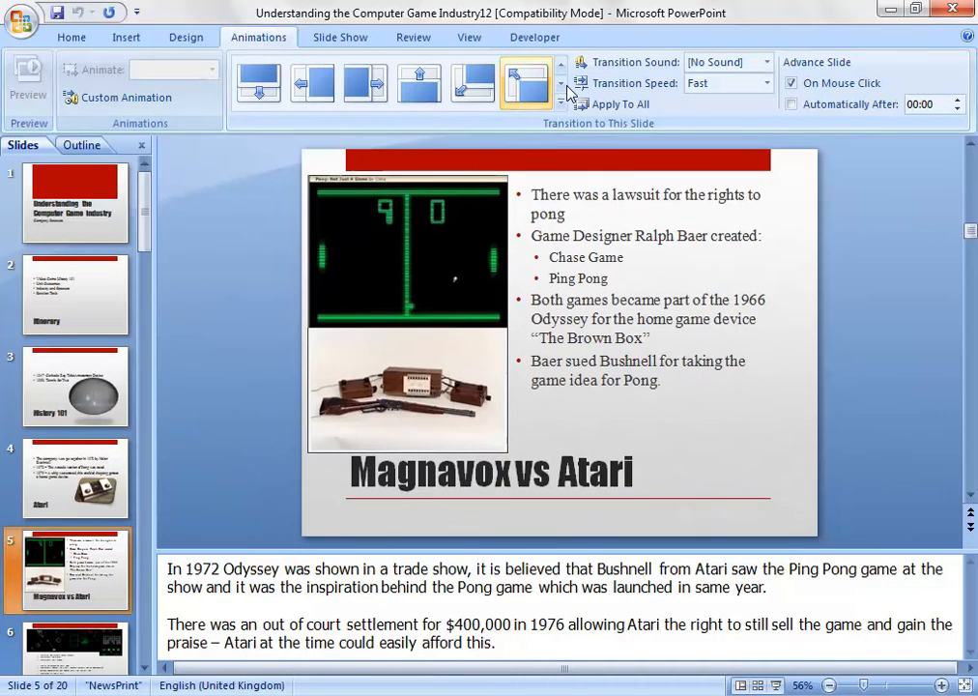
click(560, 87)
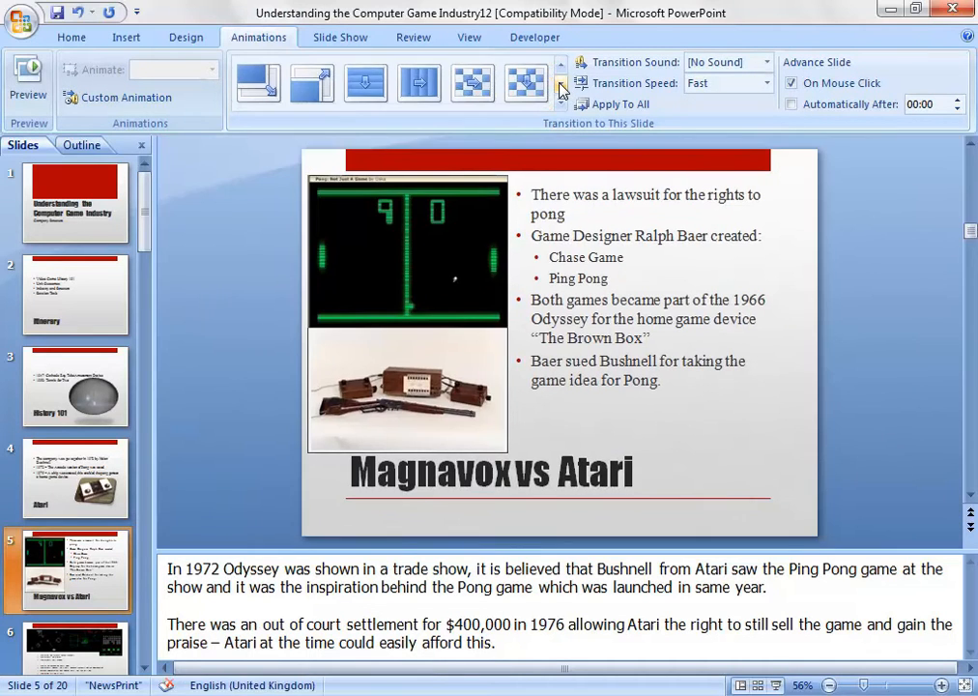
click(259, 81)
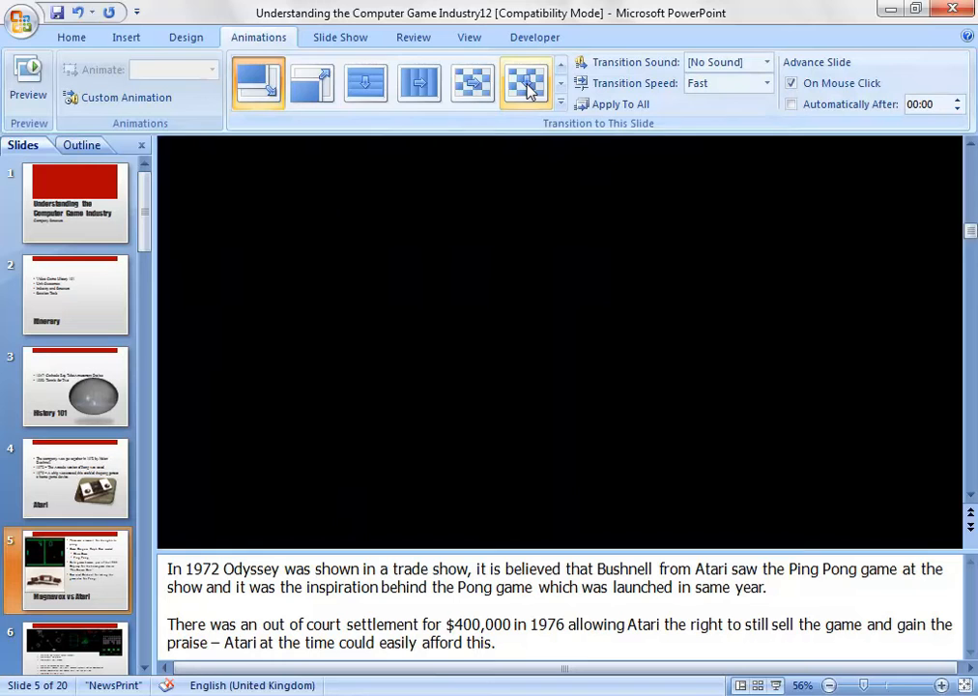
Preview the blinds, bars and random transitions at the end of the gallery and return to the applied transition
click(561, 83)
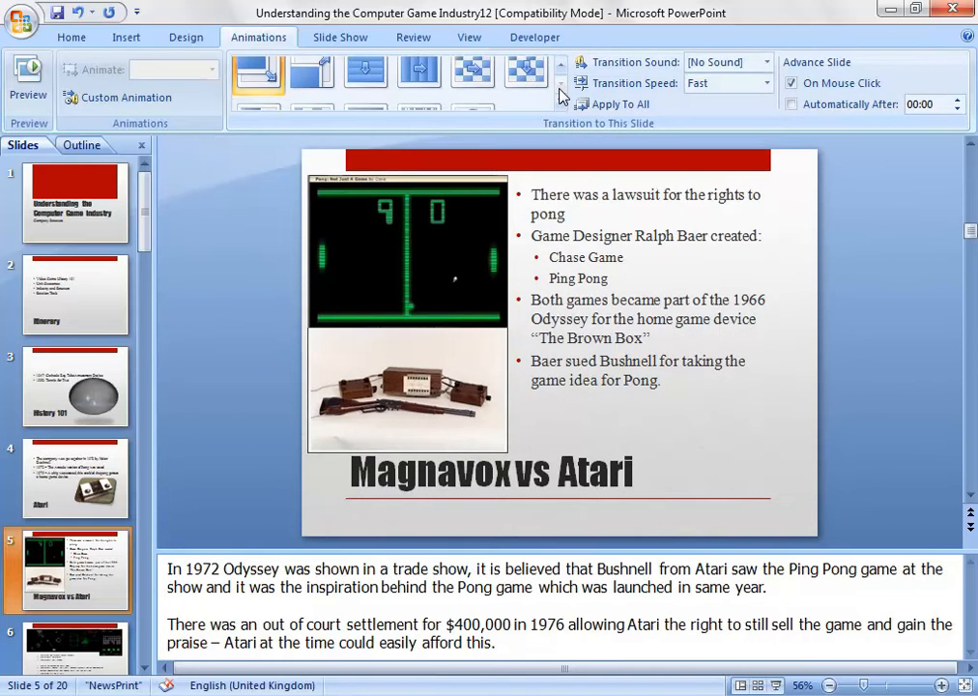
click(472, 83)
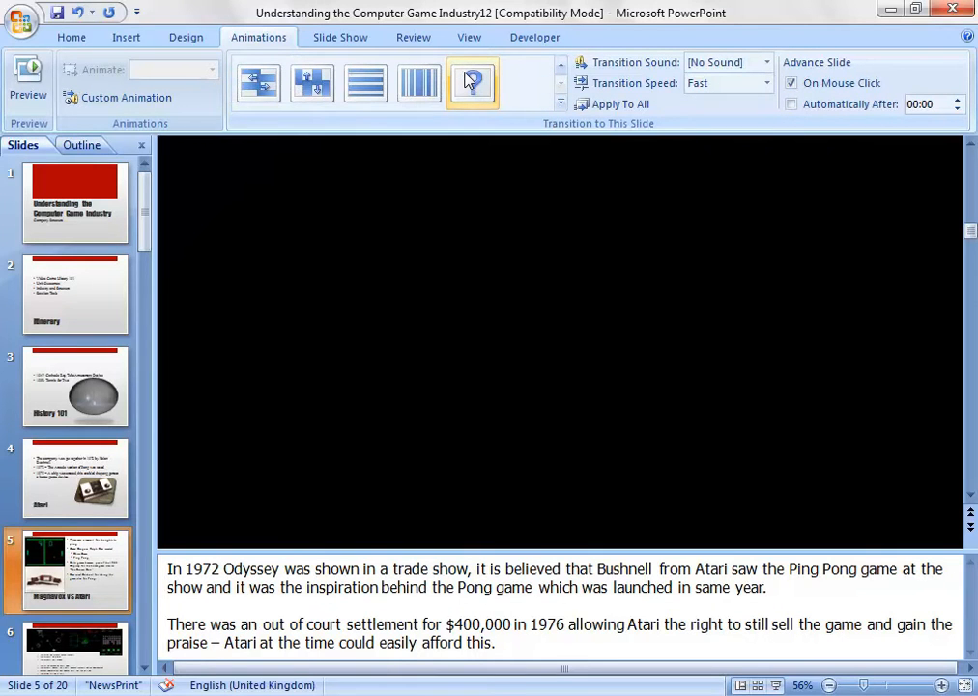
click(312, 83)
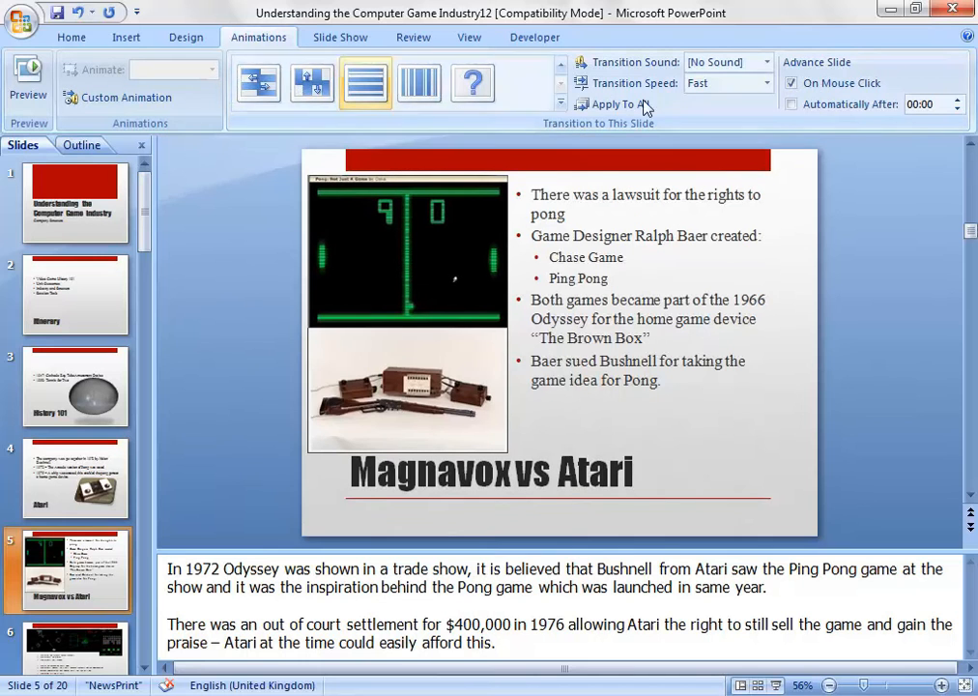
click(561, 63)
click(561, 62)
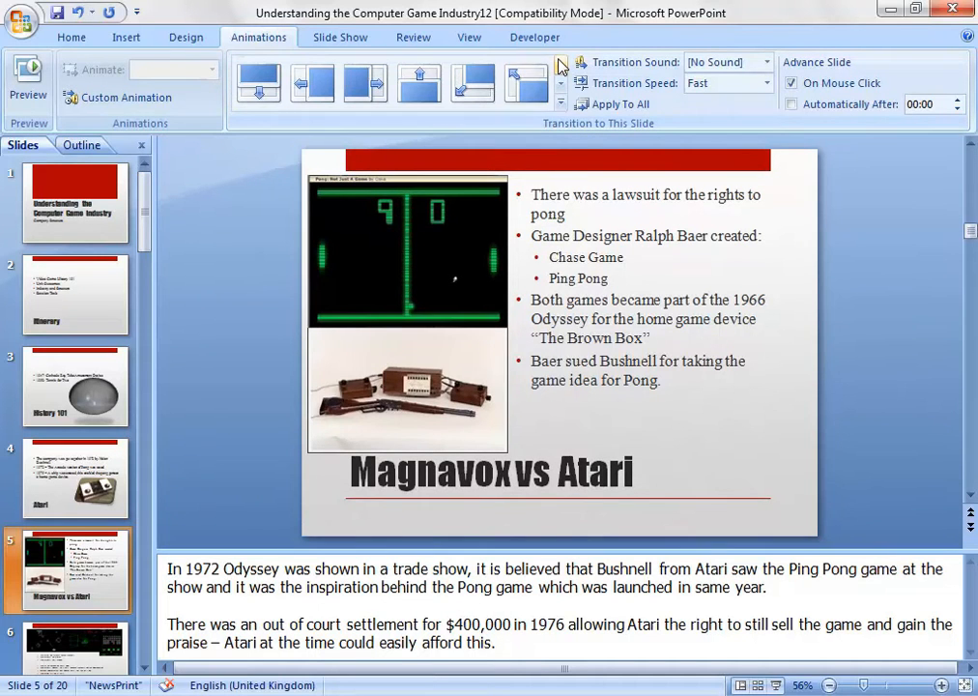
click(560, 85)
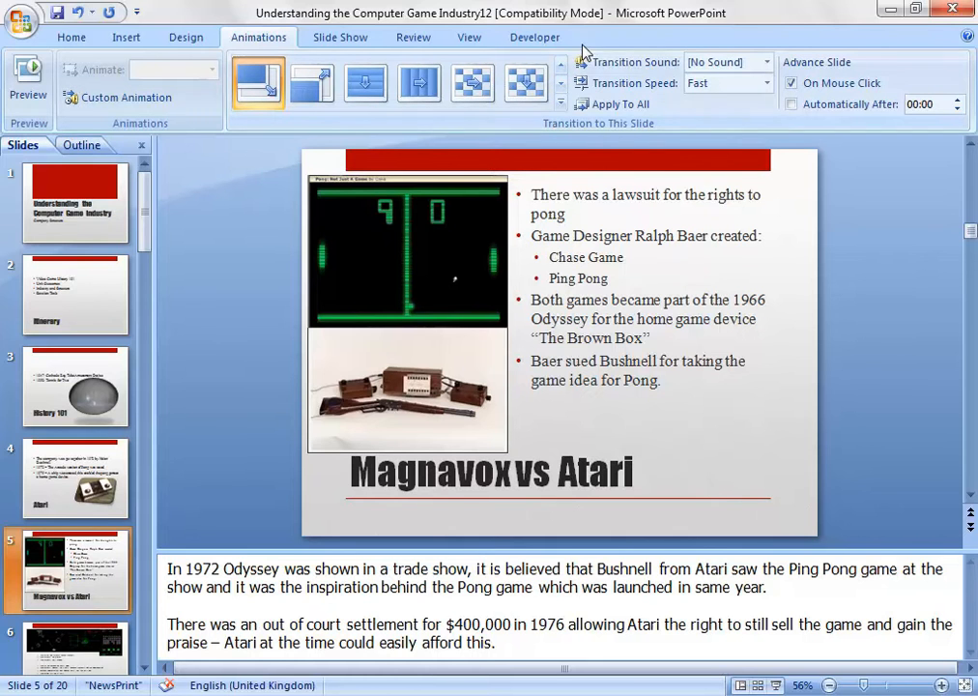
Set the slide's transition sound to Whoosh and its transition speed to Fast
click(768, 64)
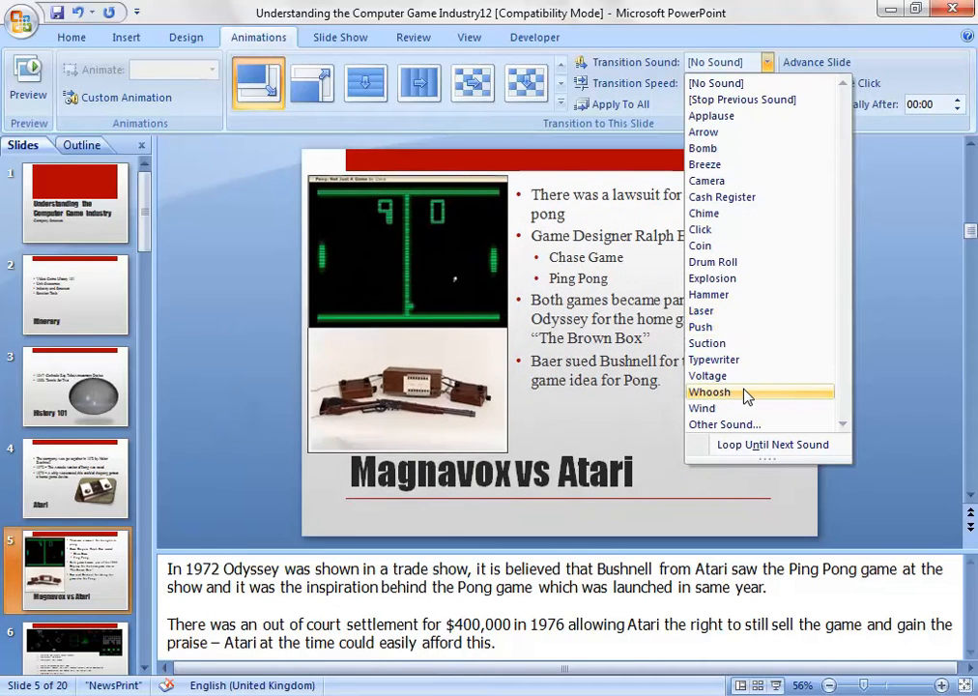
click(745, 393)
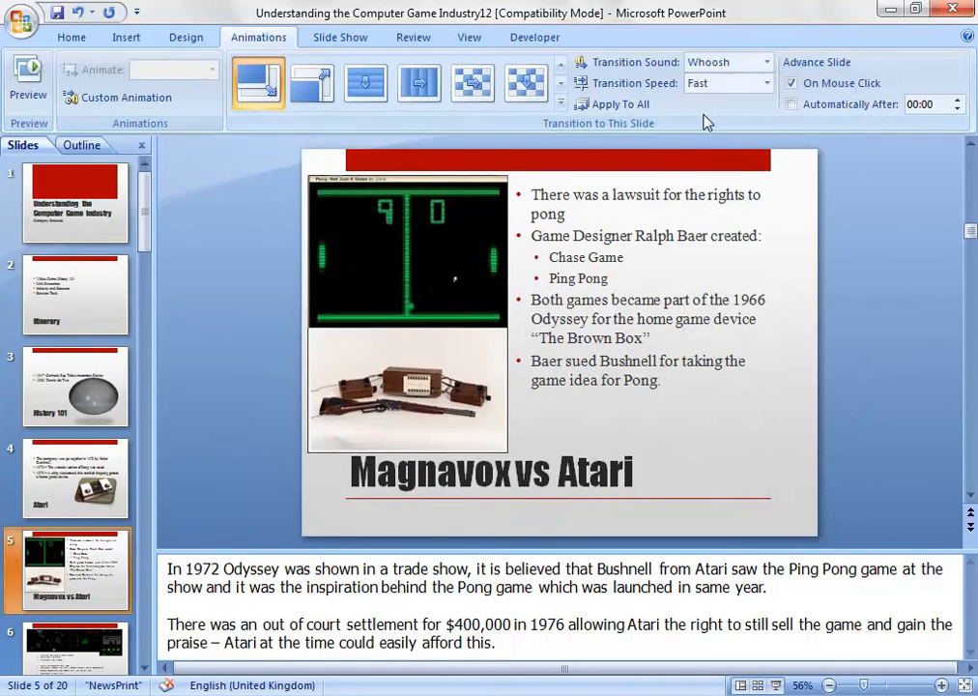
click(723, 85)
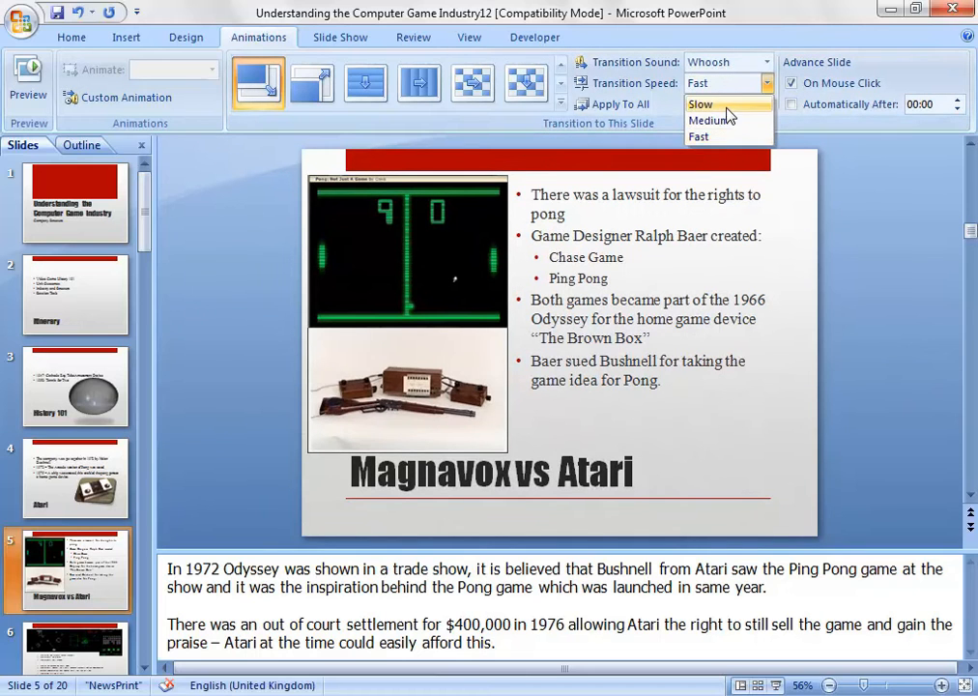
click(736, 138)
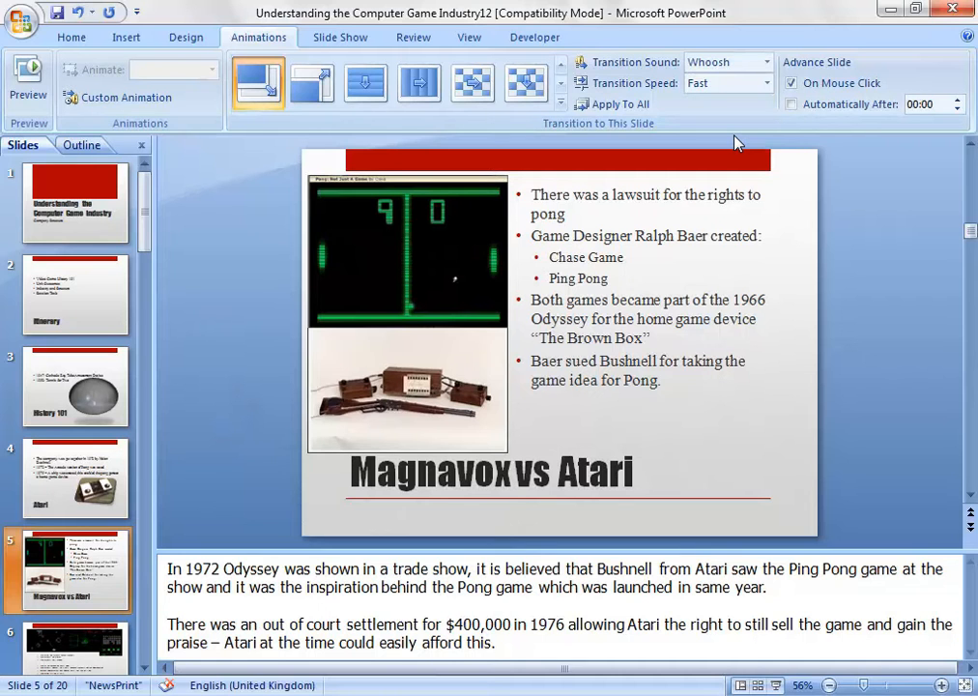
Apply the current transition settings to all slides and preview the transition on the Magnavox vs Atari slide
click(630, 106)
click(911, 104)
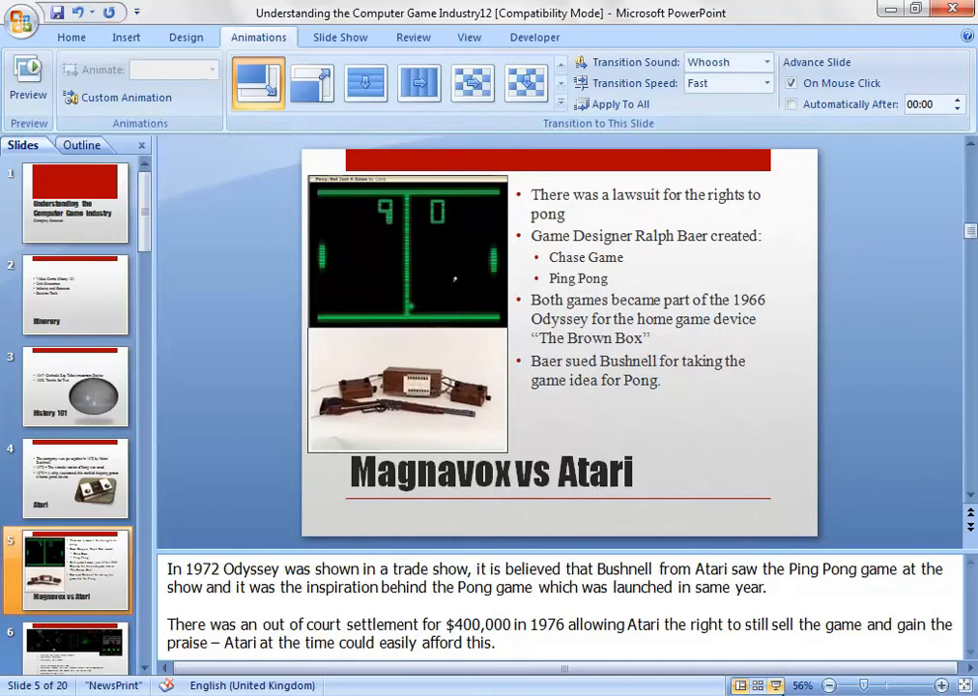
click(39, 107)
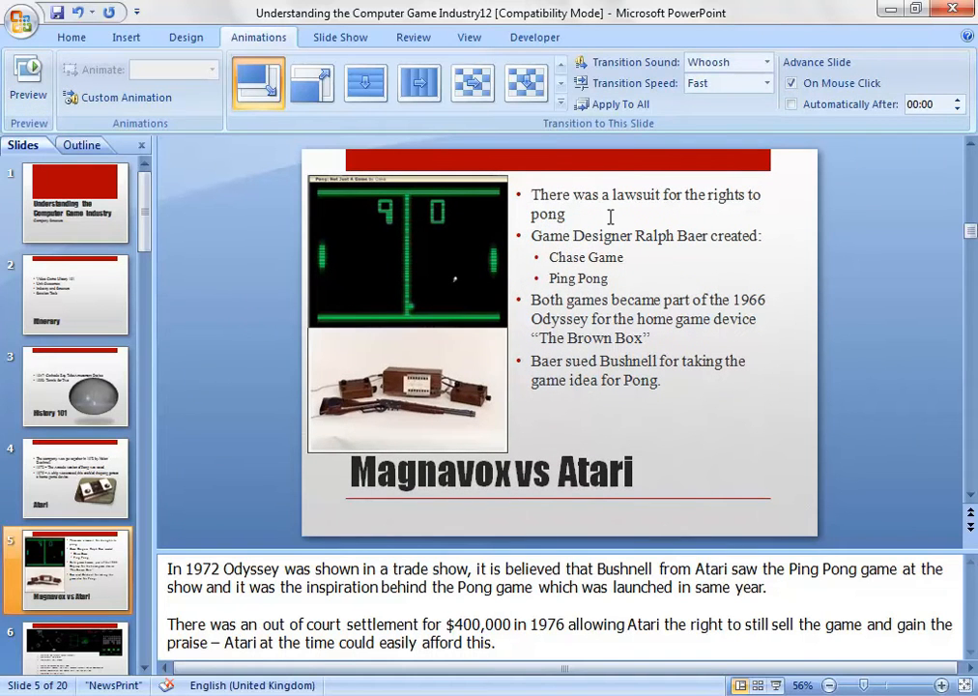
Select the bulleted text box on the Magnavox vs Atari slide and show the Custom Animation settings for it
click(652, 360)
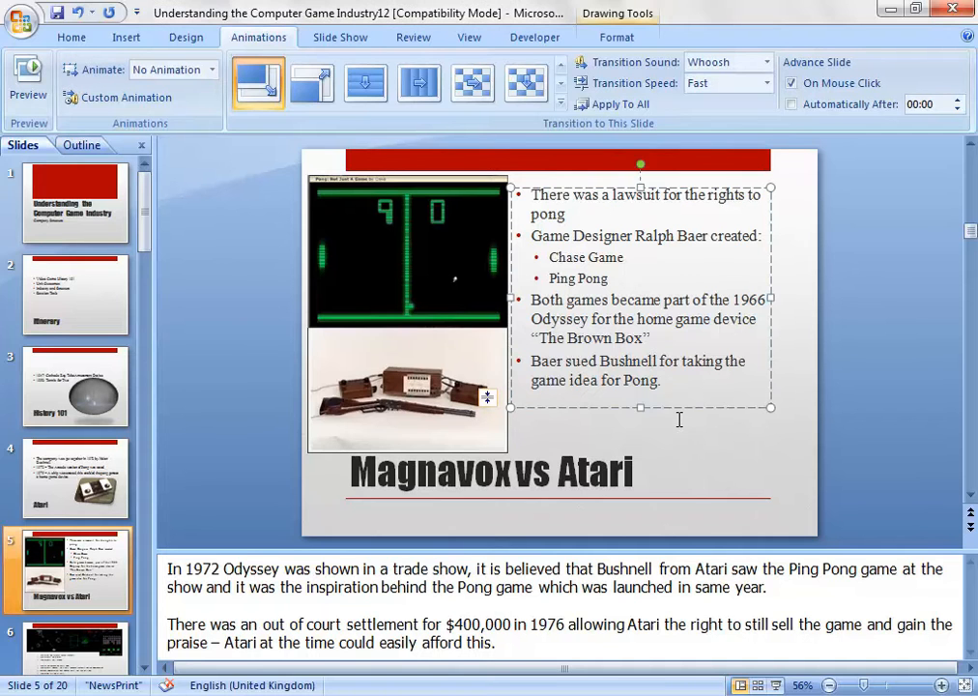
click(690, 409)
click(122, 104)
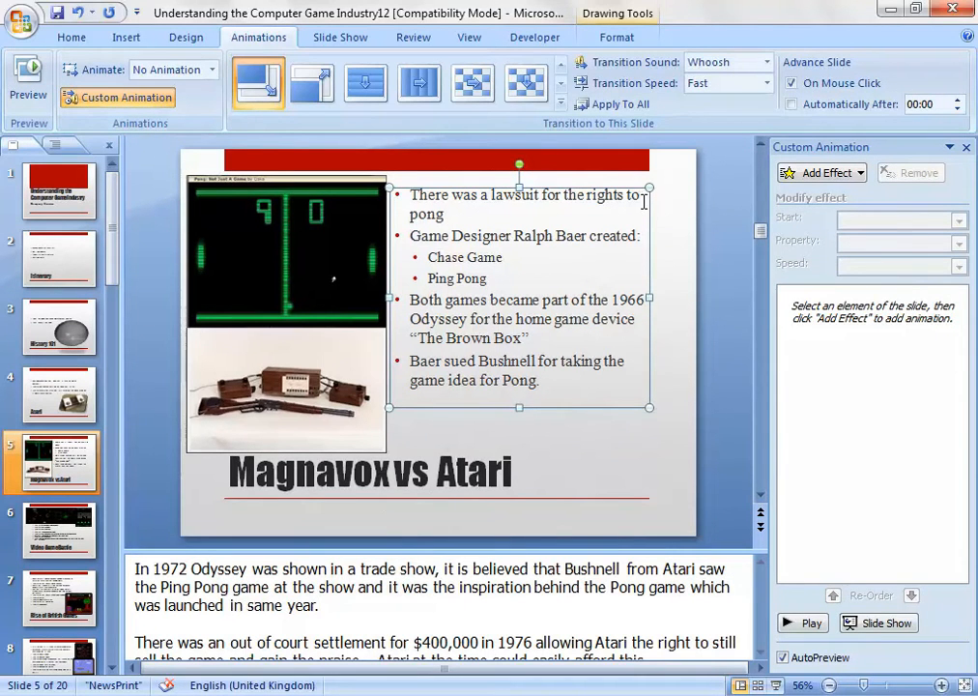
Try a Grow/Shrink emphasis effect on the bulleted text box and remove it
click(819, 175)
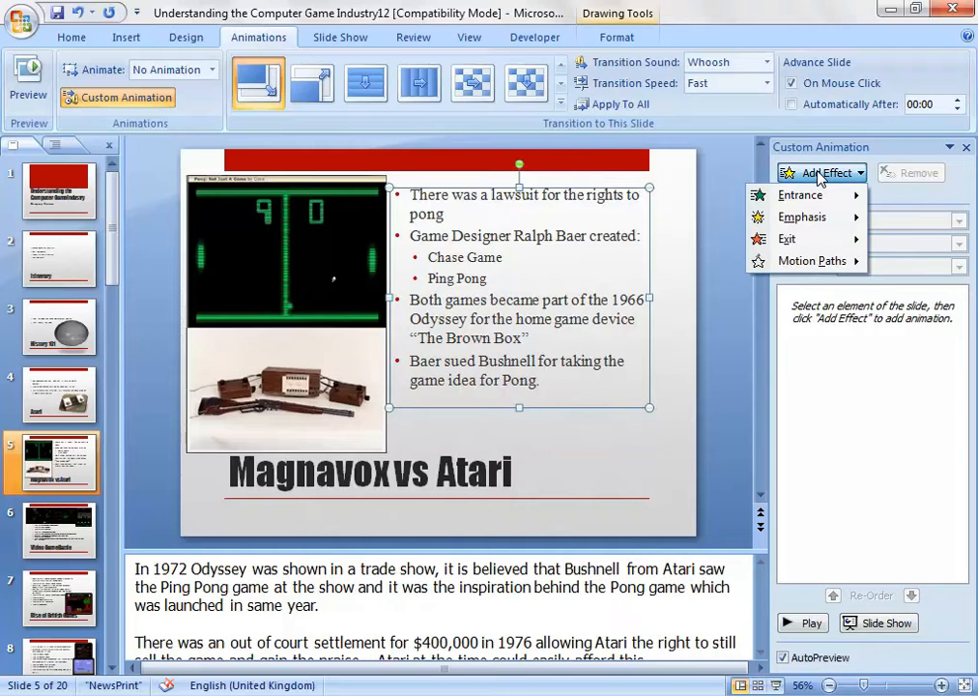
mouse_move(830, 204)
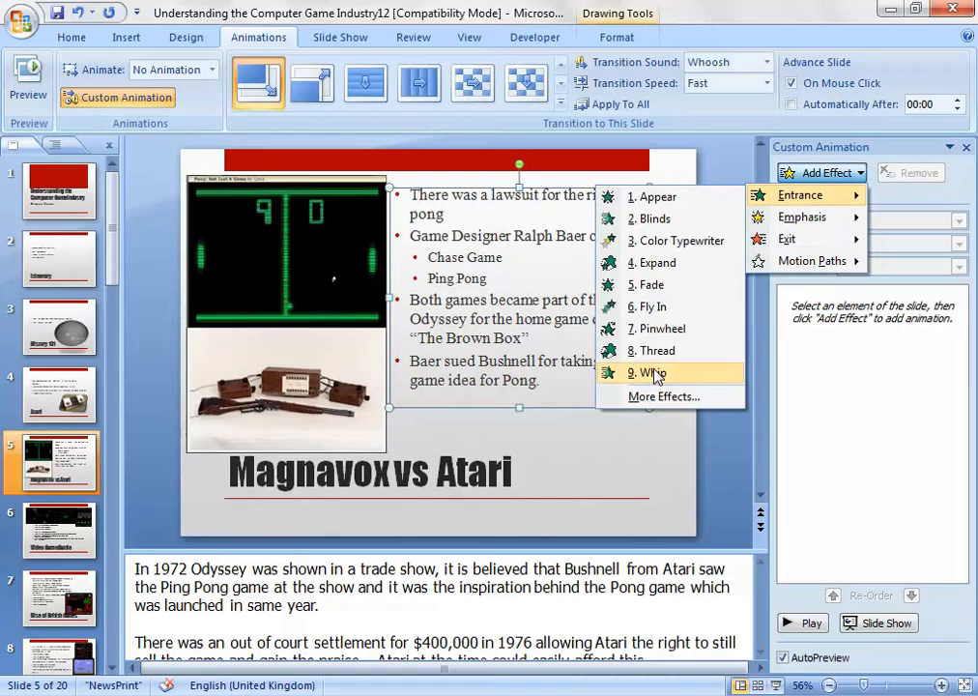
mouse_move(814, 227)
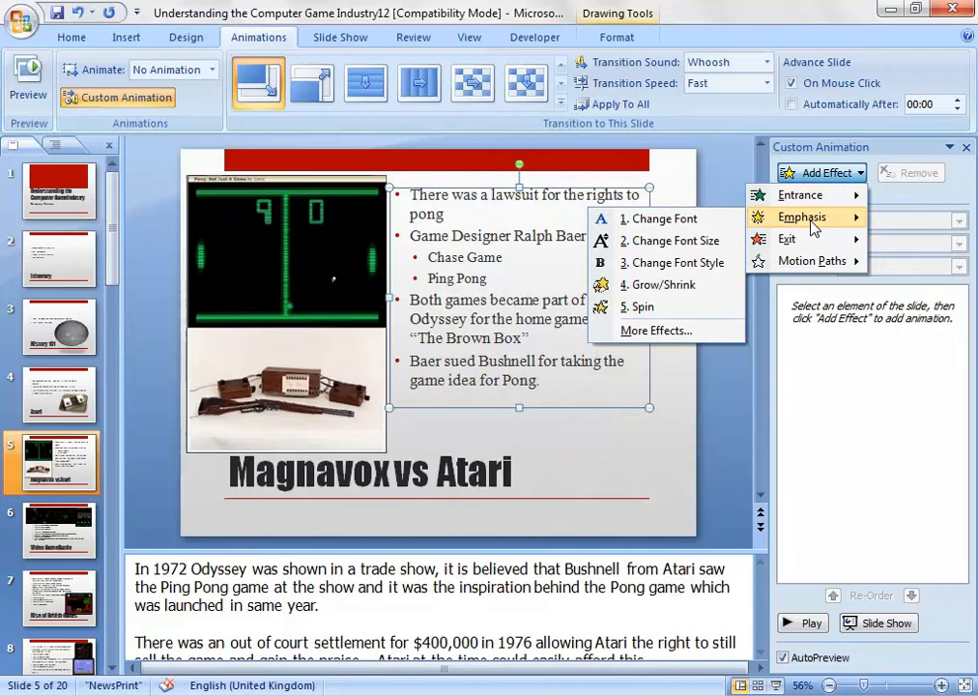
click(683, 284)
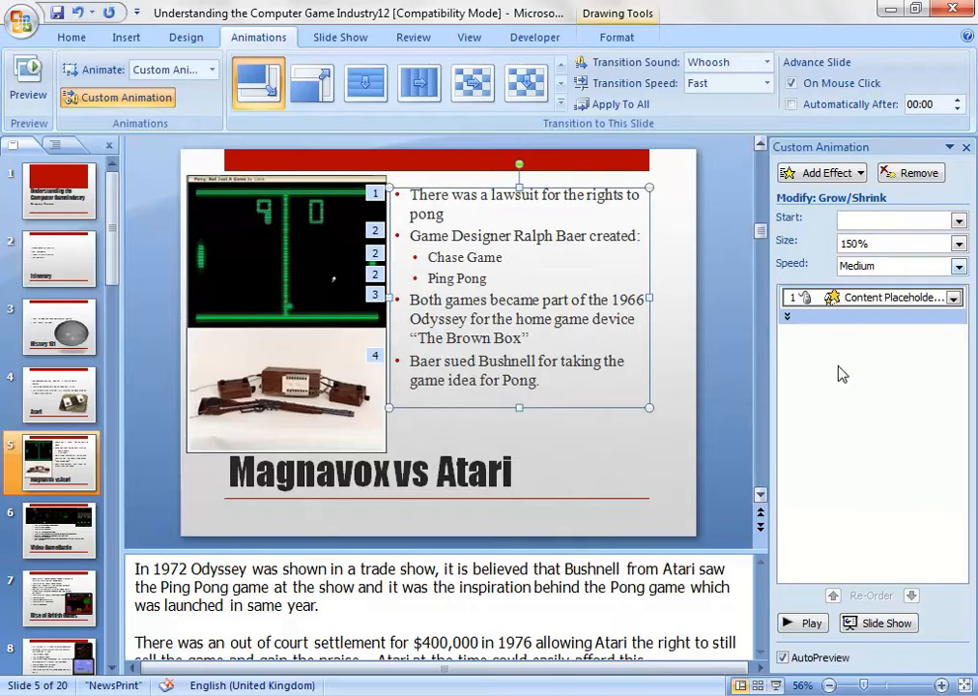
click(908, 180)
Add a Thread entrance effect to the bulleted text box, previewing Compress and Stretch first, and play the slide's animation
click(801, 173)
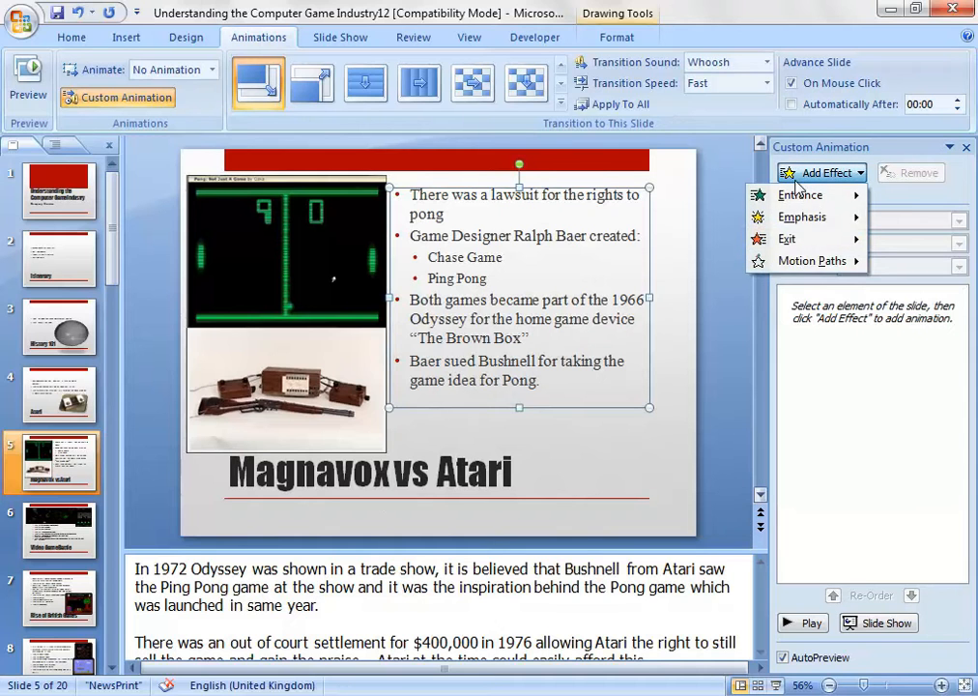
mouse_move(799, 244)
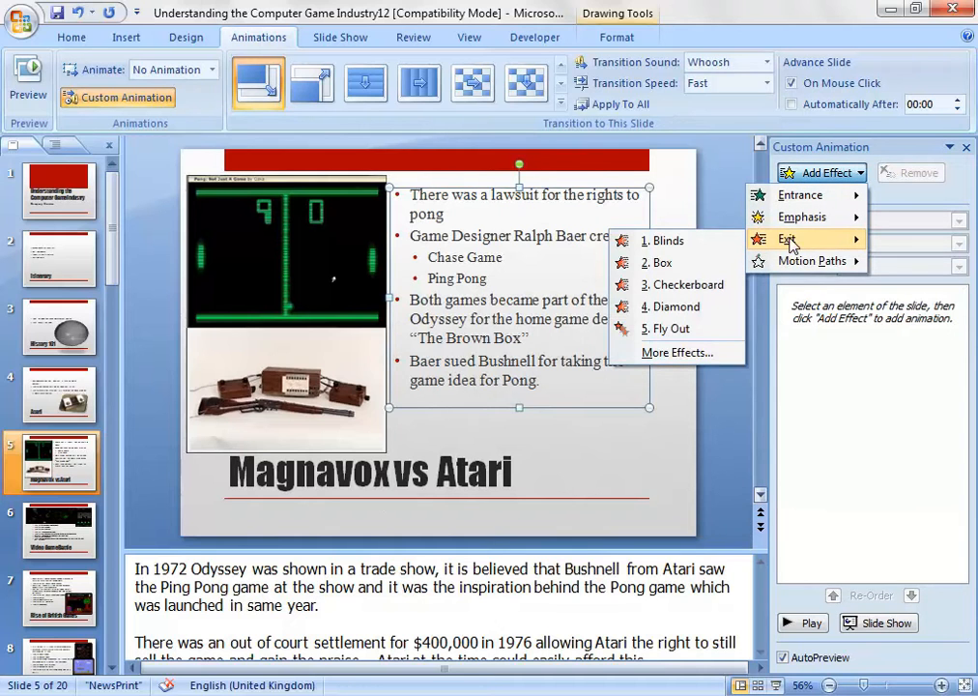
mouse_move(846, 263)
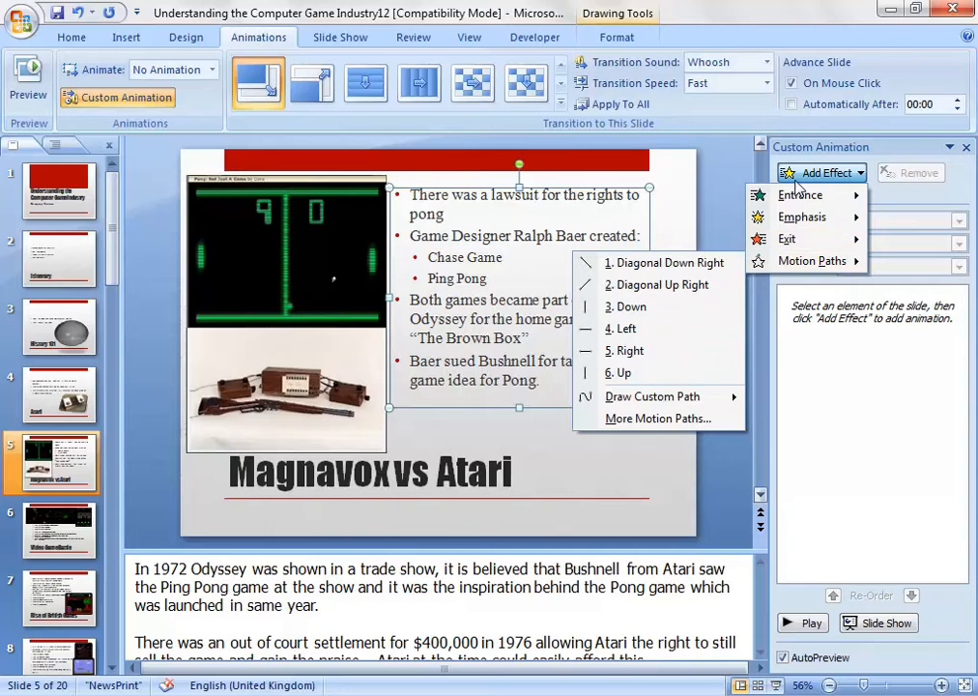
mouse_move(827, 220)
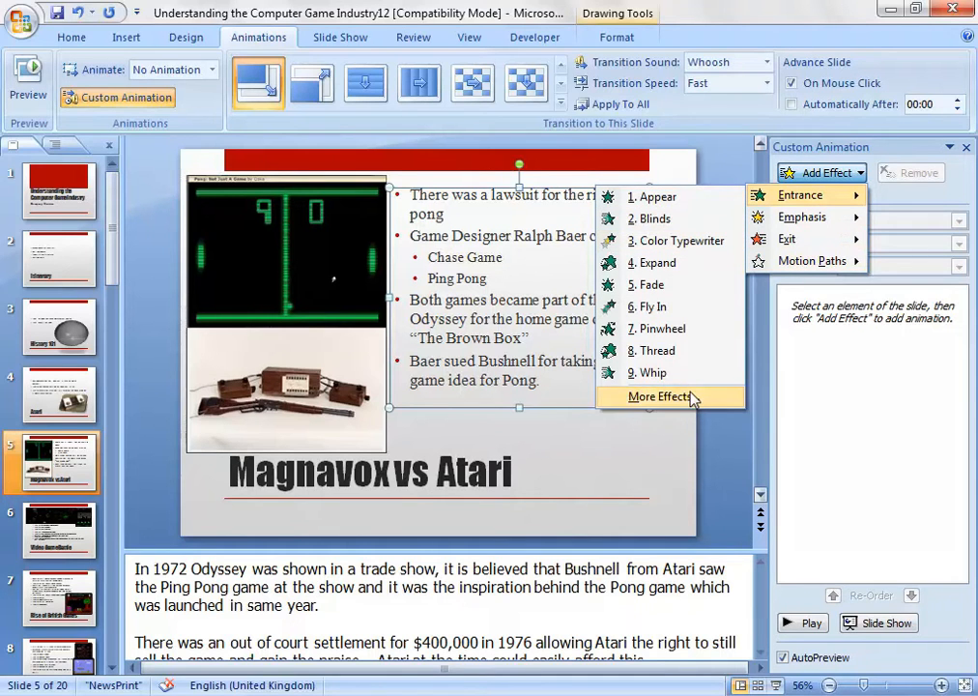
click(661, 396)
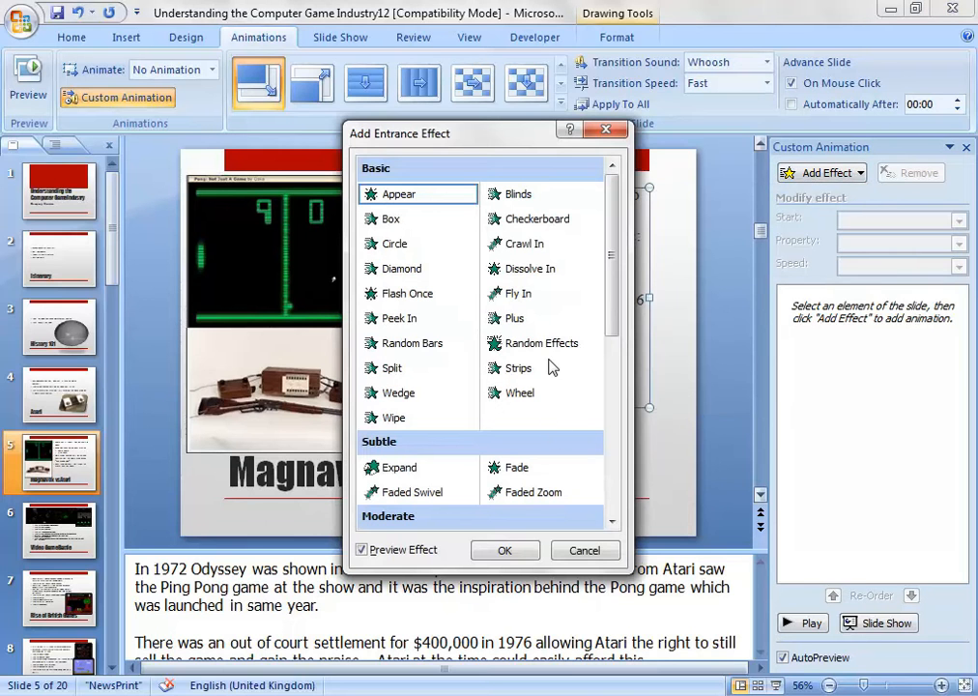
drag(616, 280, 594, 470)
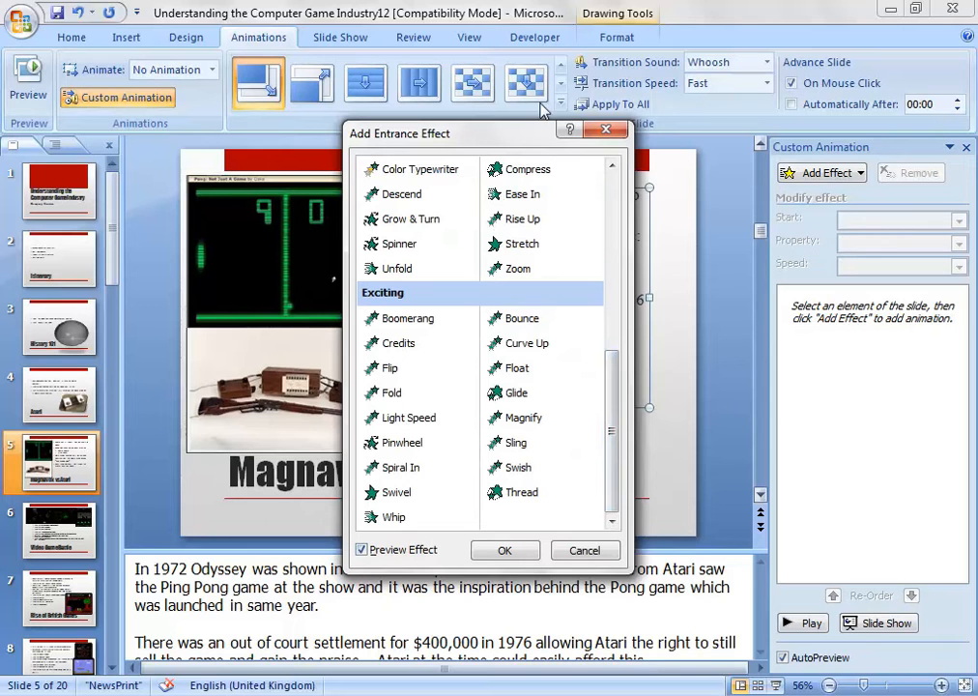
drag(530, 140, 823, 65)
click(823, 95)
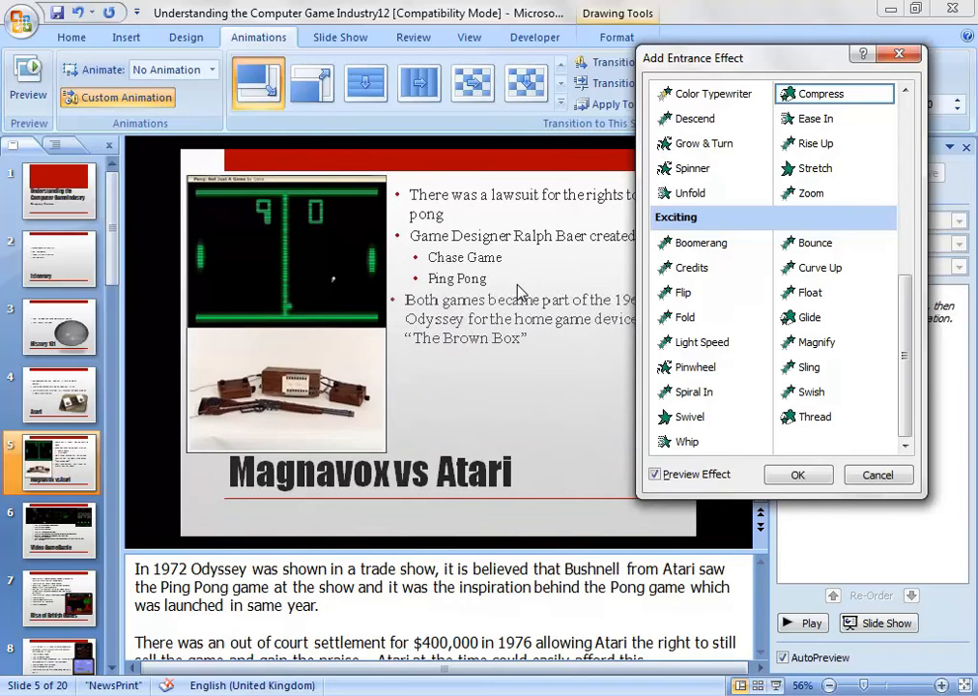
click(818, 171)
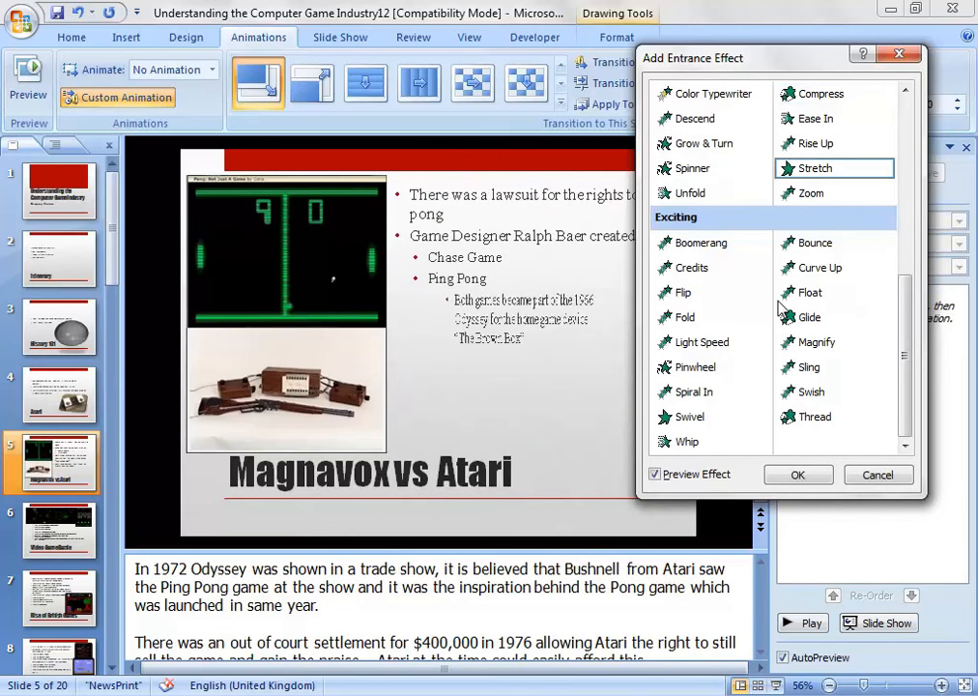
click(821, 422)
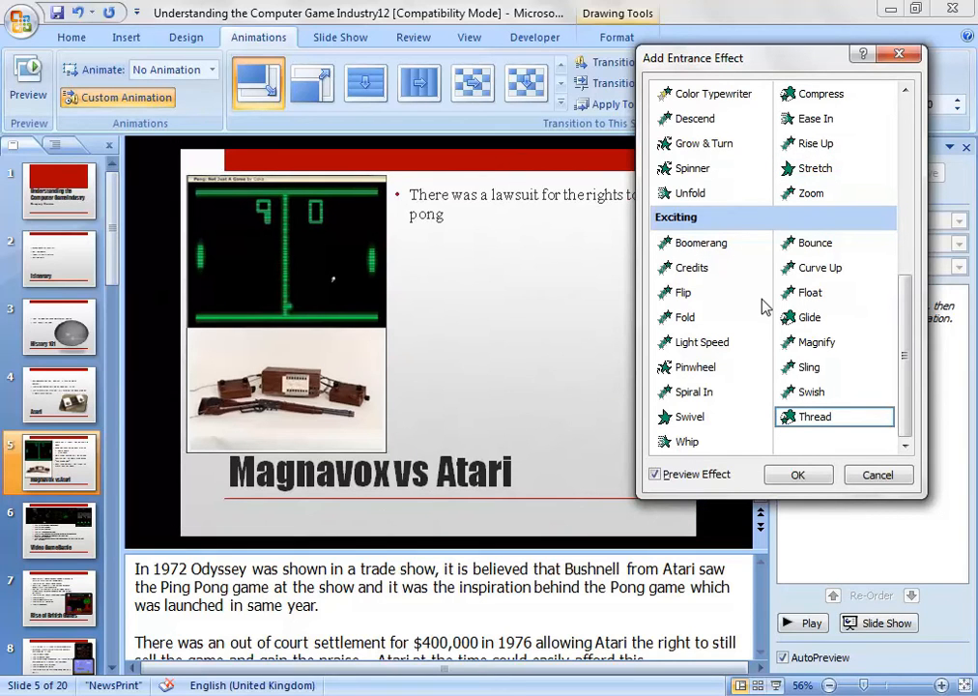
click(798, 475)
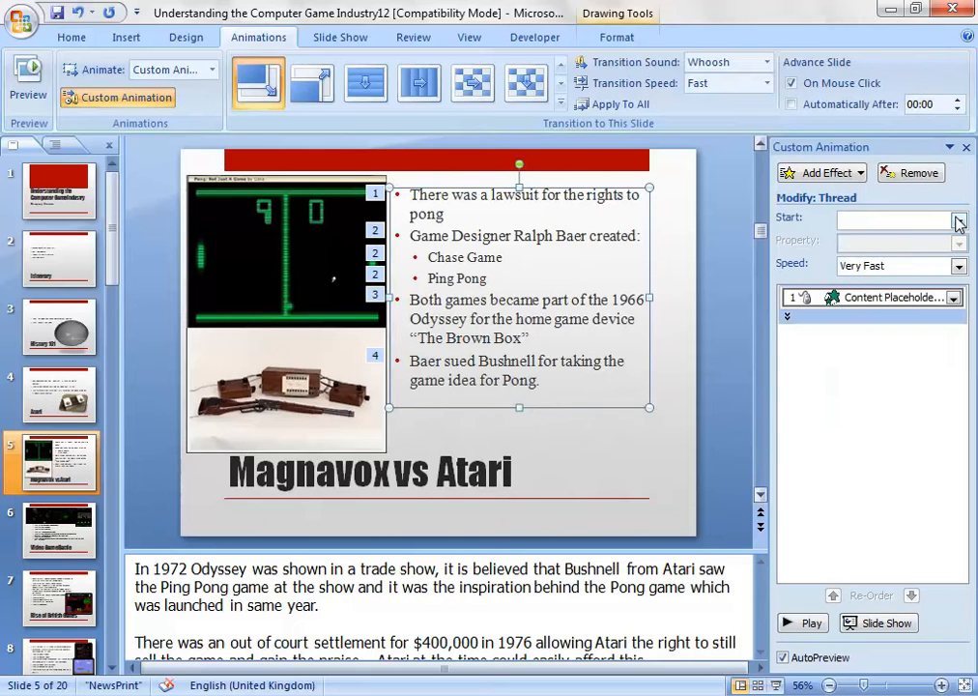
click(809, 623)
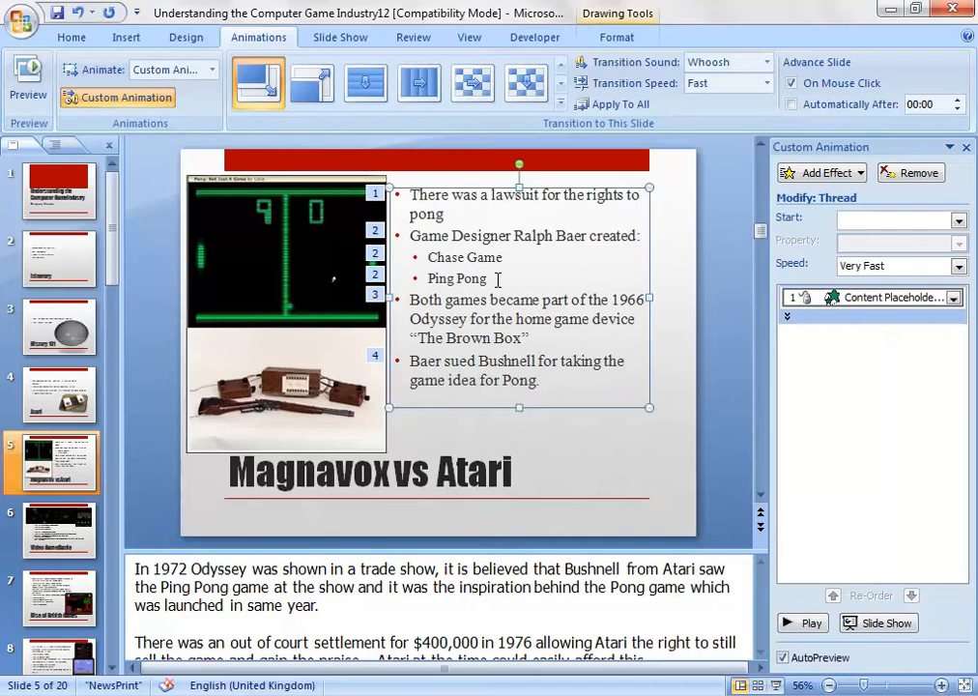
Expand the text box's animation list and set the Ping Pong bullet's animation to start On Click
drag(428, 274, 502, 277)
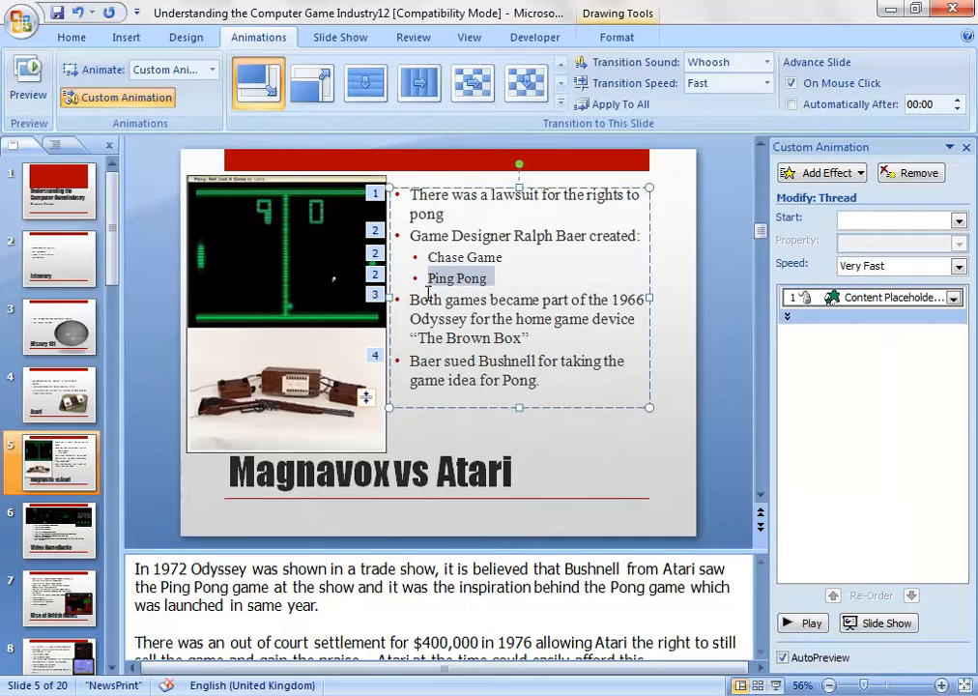
click(787, 320)
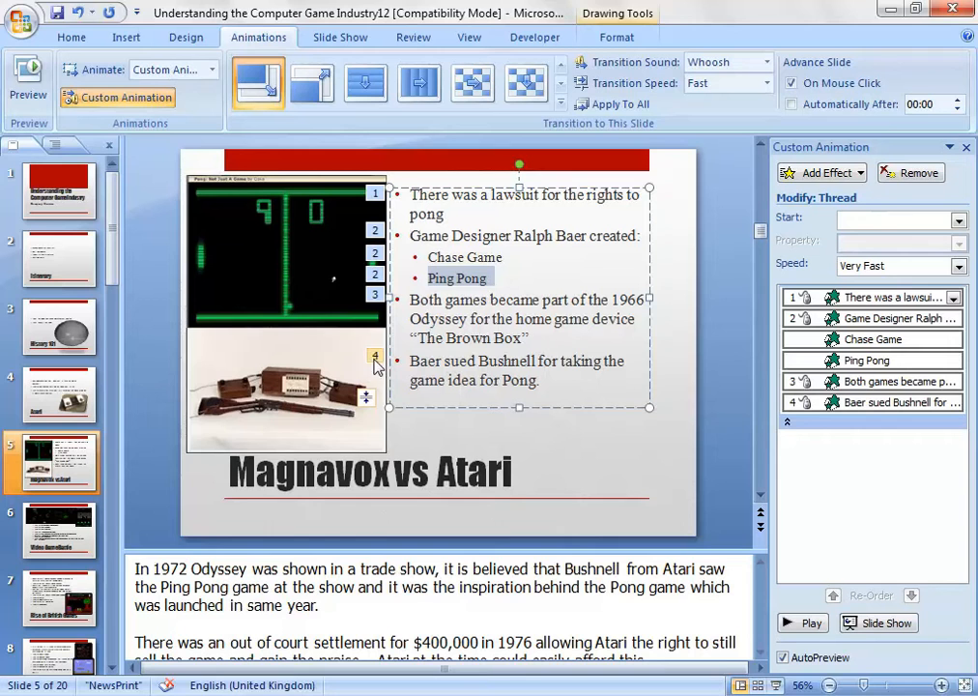
click(864, 340)
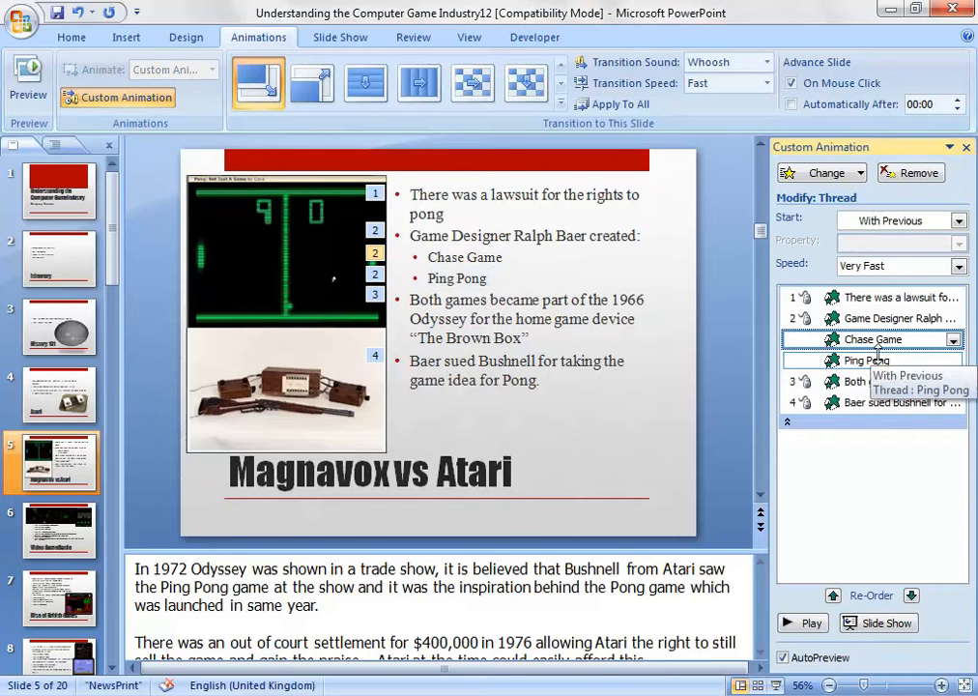
click(855, 359)
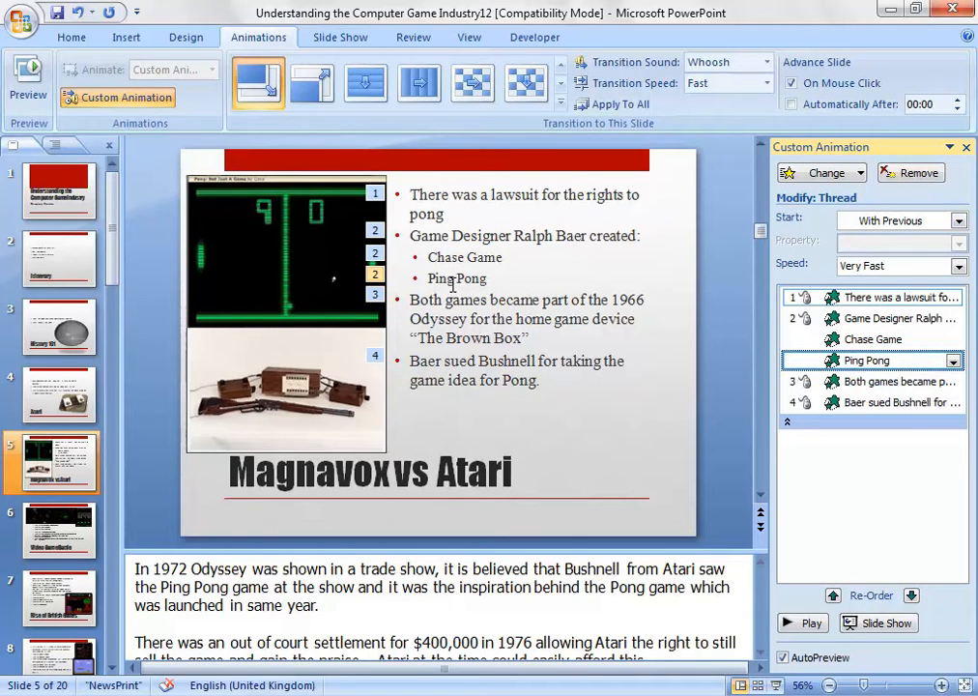
click(955, 220)
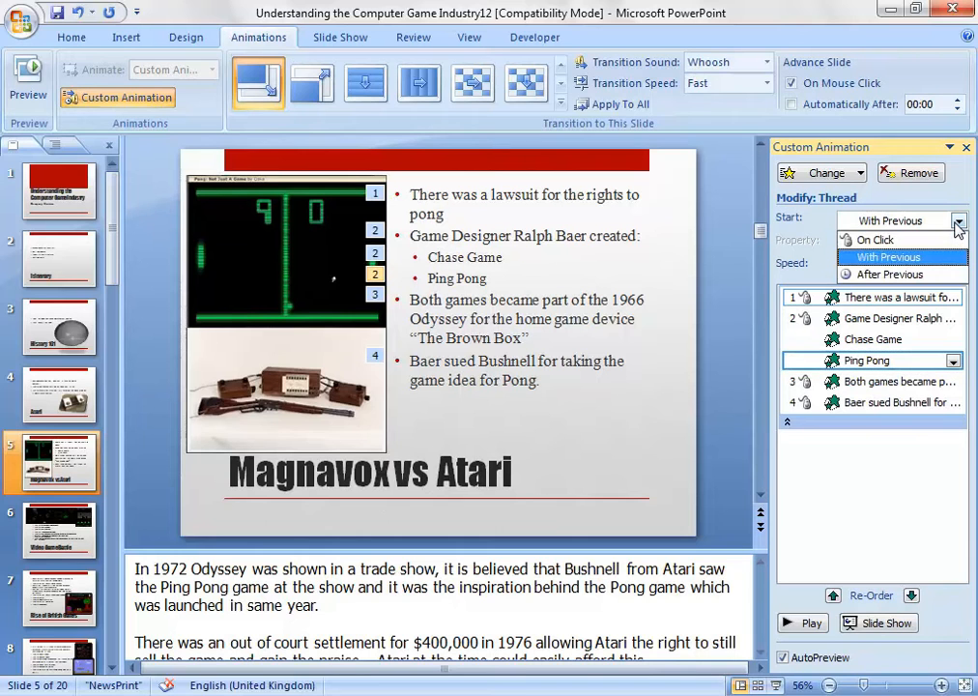
click(941, 241)
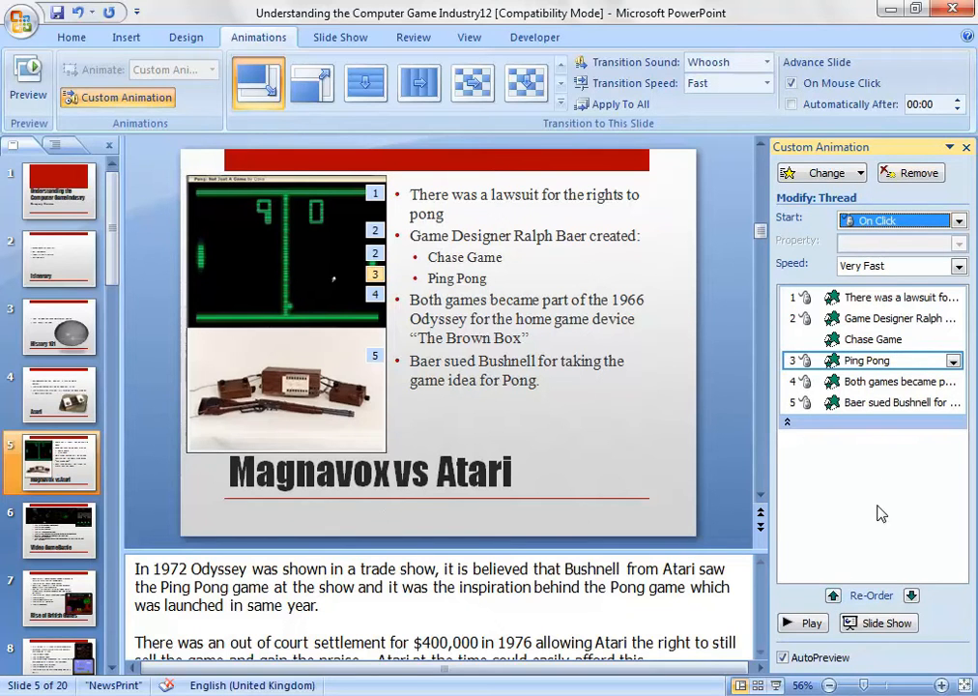
Add a Flash Bulb emphasis effect to the Pong game picture
click(258, 262)
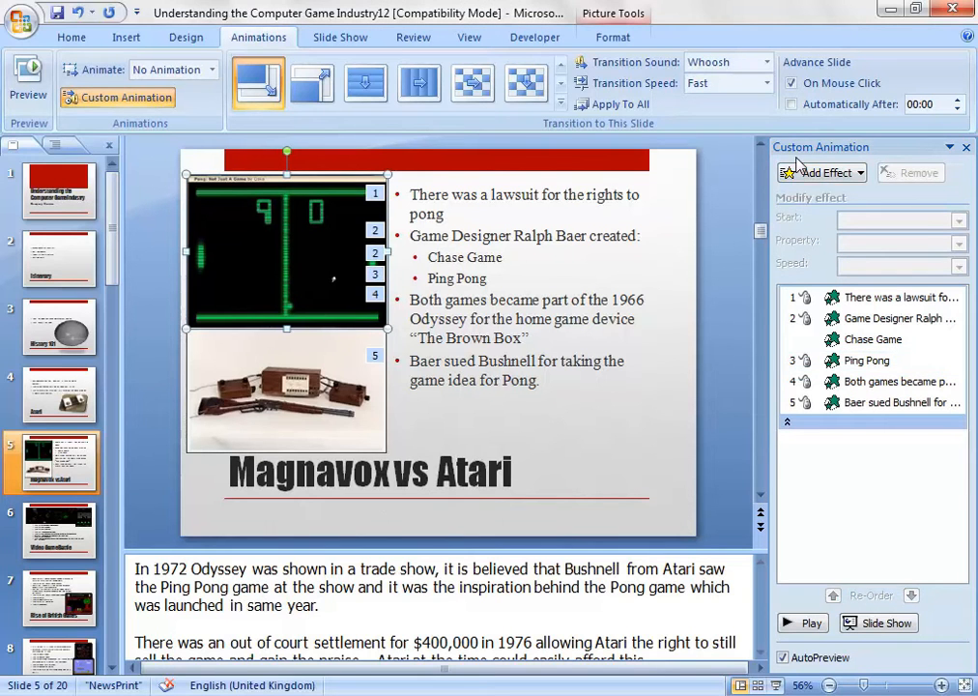
click(818, 182)
mouse_move(814, 222)
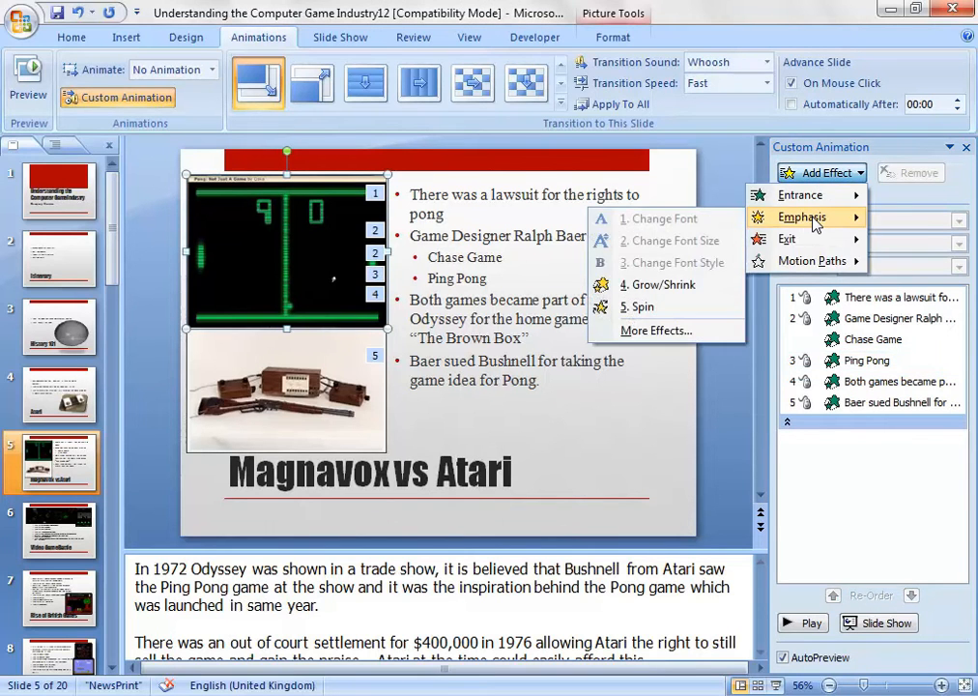
click(650, 331)
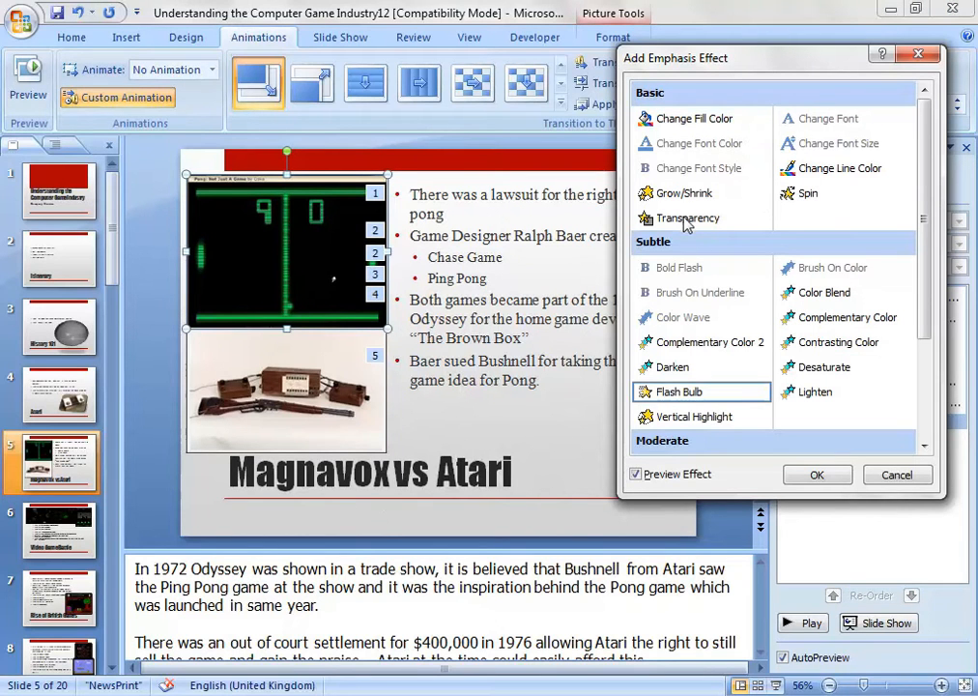
click(683, 394)
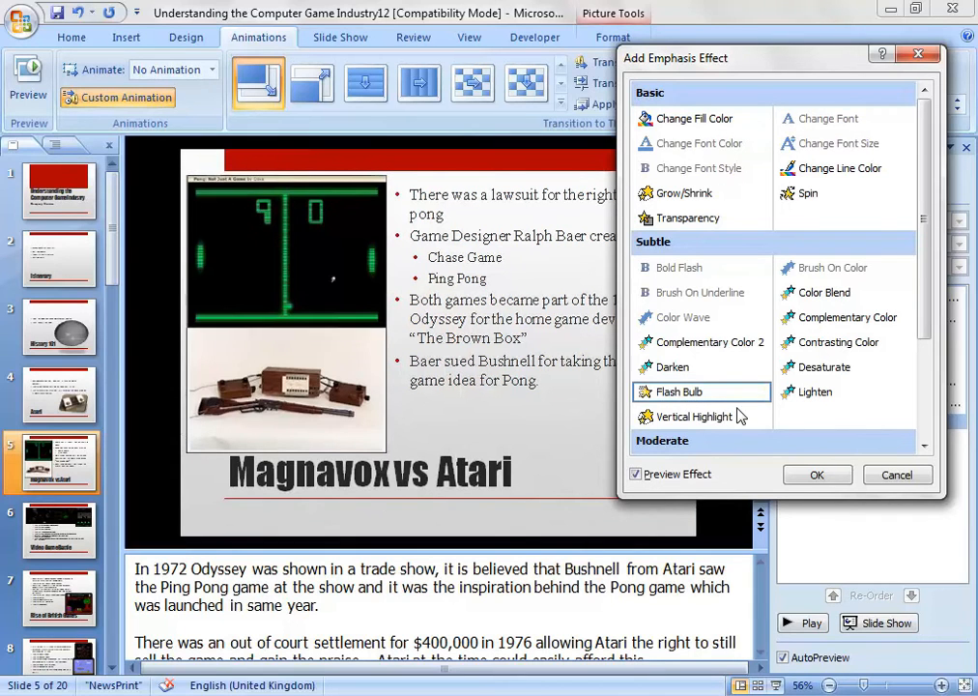
click(816, 476)
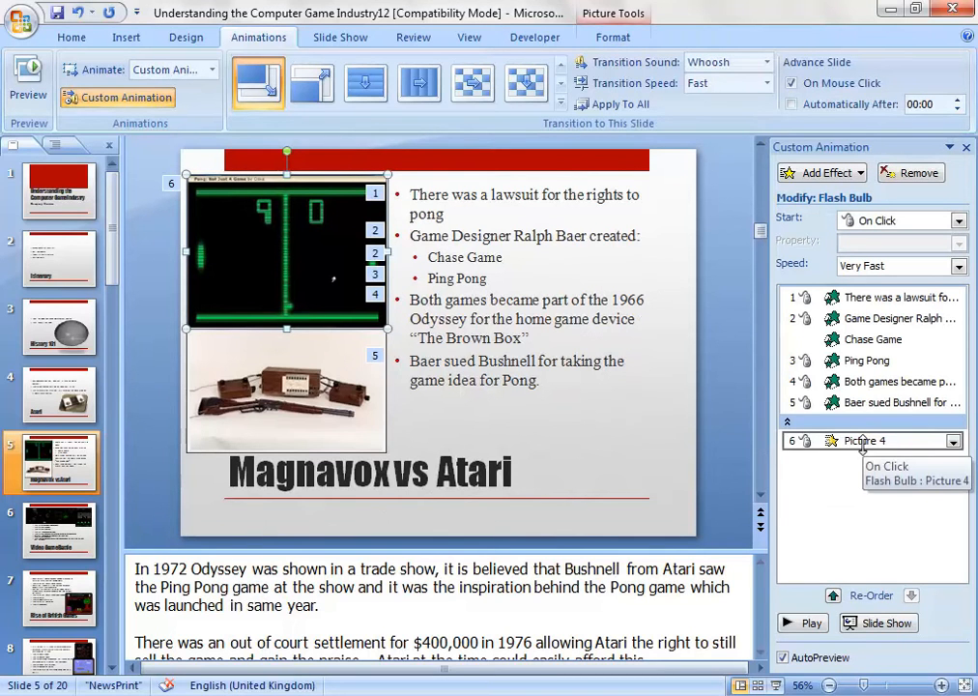
Move the picture's Flash Bulb effect directly after the Ping Pong animation and set it to start With Previous
click(834, 596)
click(833, 596)
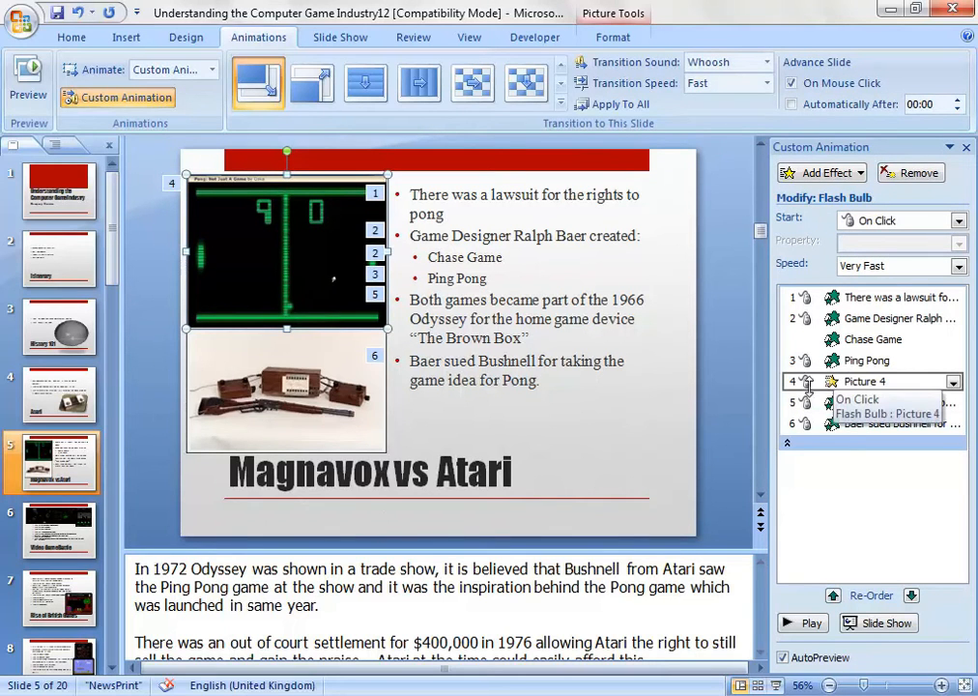
click(957, 221)
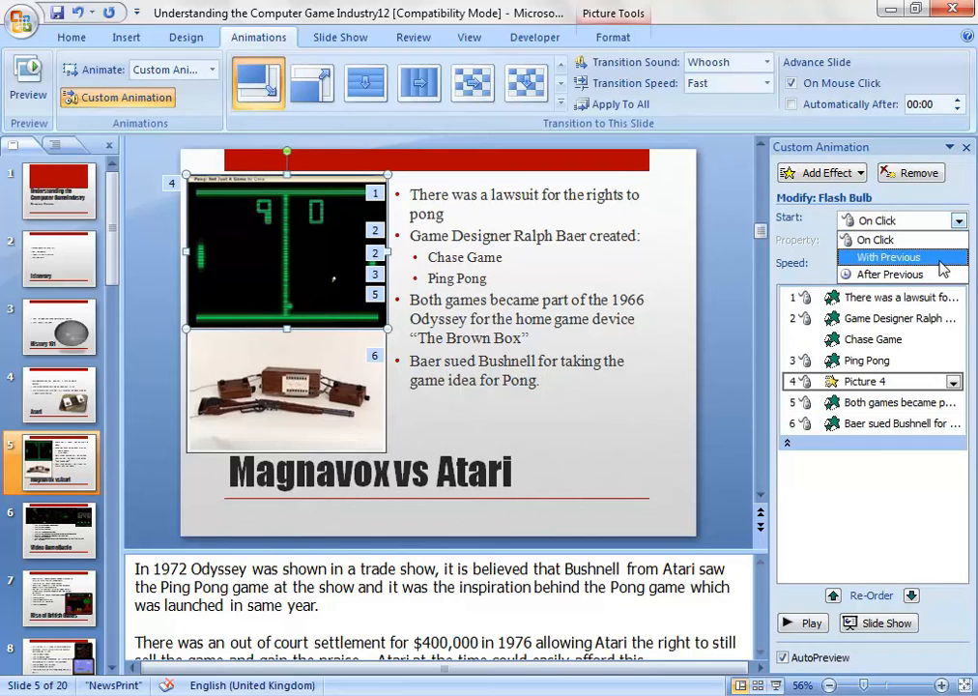
click(888, 257)
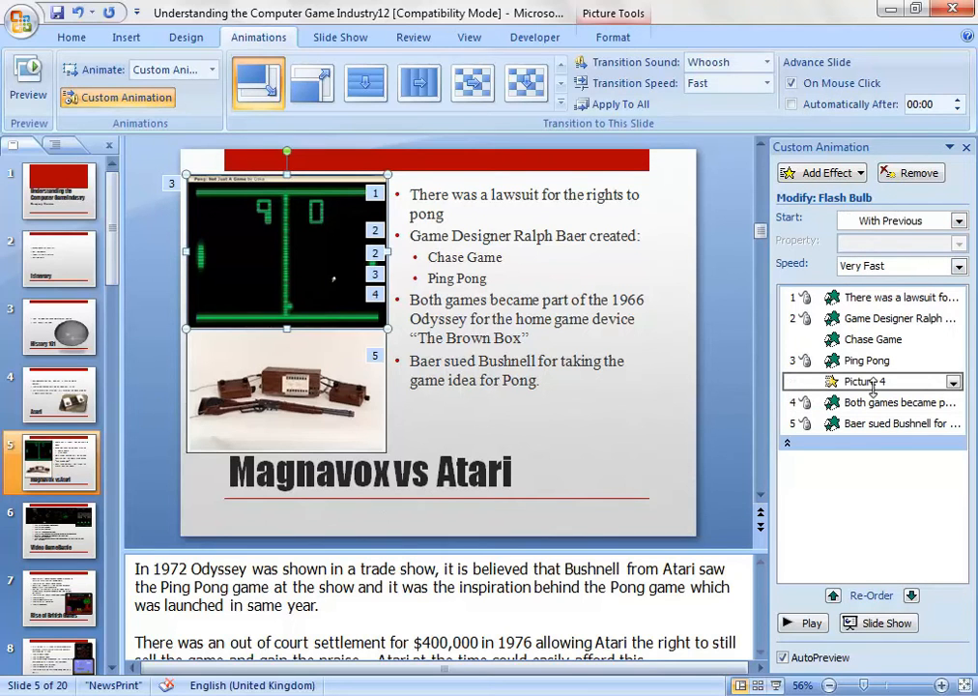
Set the Chase Game bullet's animation to start After Previous
click(860, 340)
click(941, 220)
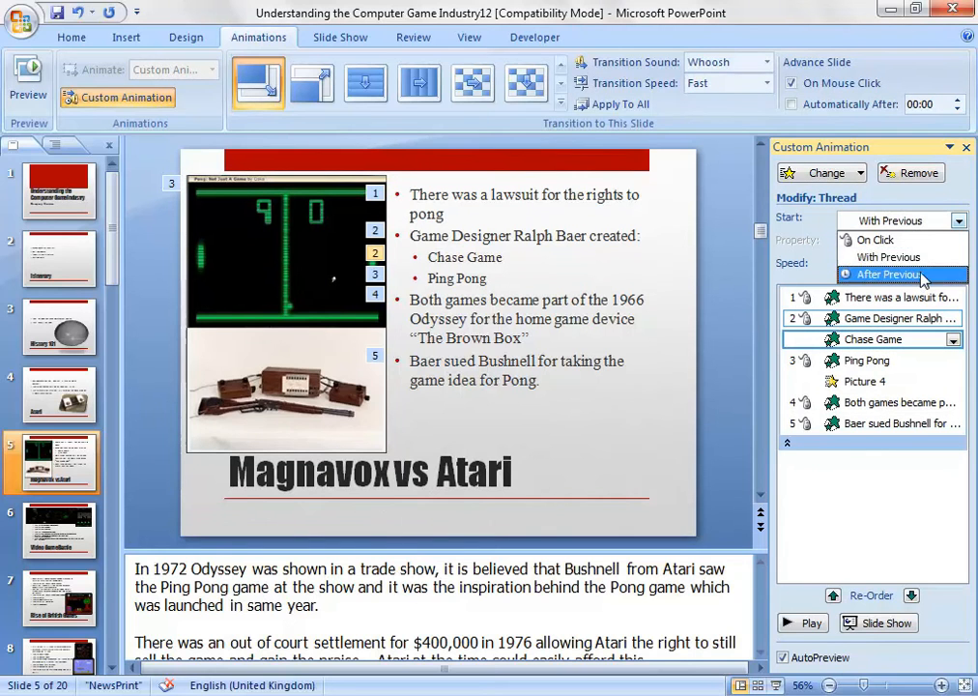
click(870, 270)
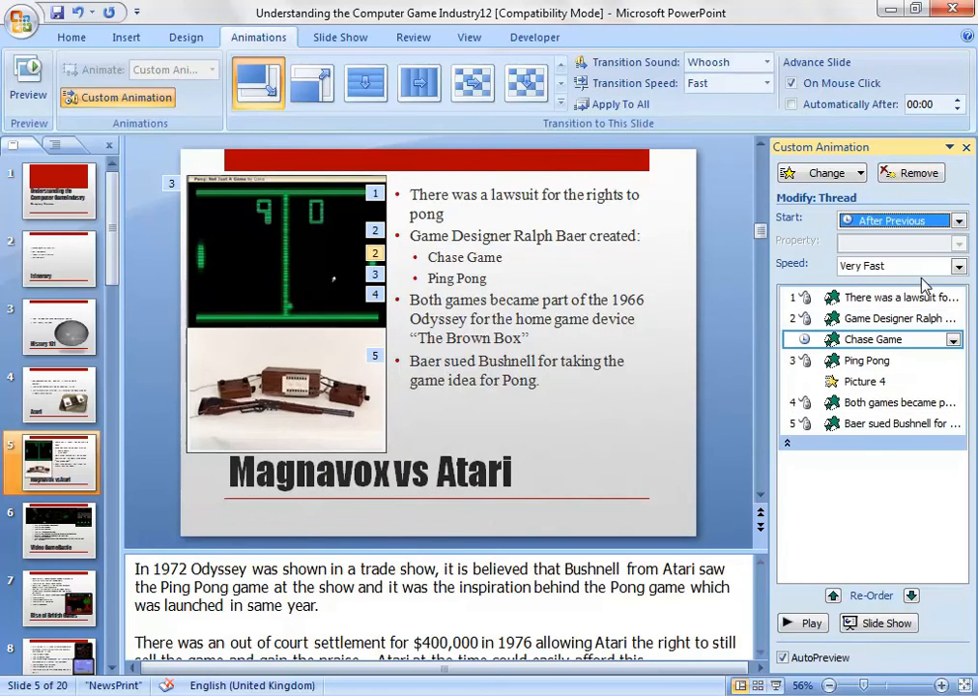
click(863, 225)
click(870, 271)
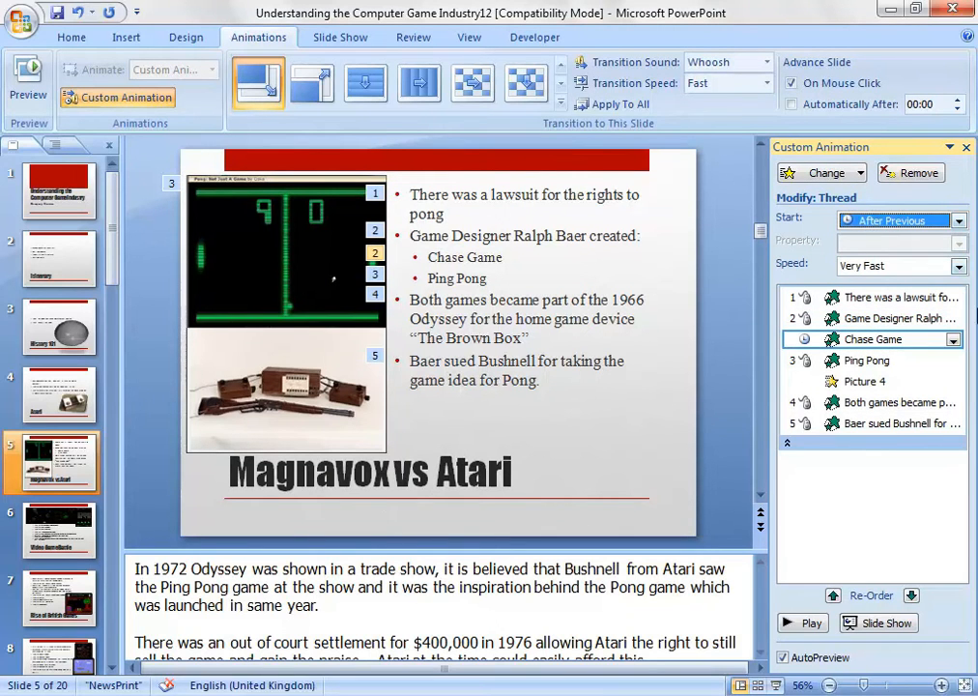
Examine the timing, effect and text animation options of the Chase Game bullet's Thread effect
click(885, 340)
click(953, 340)
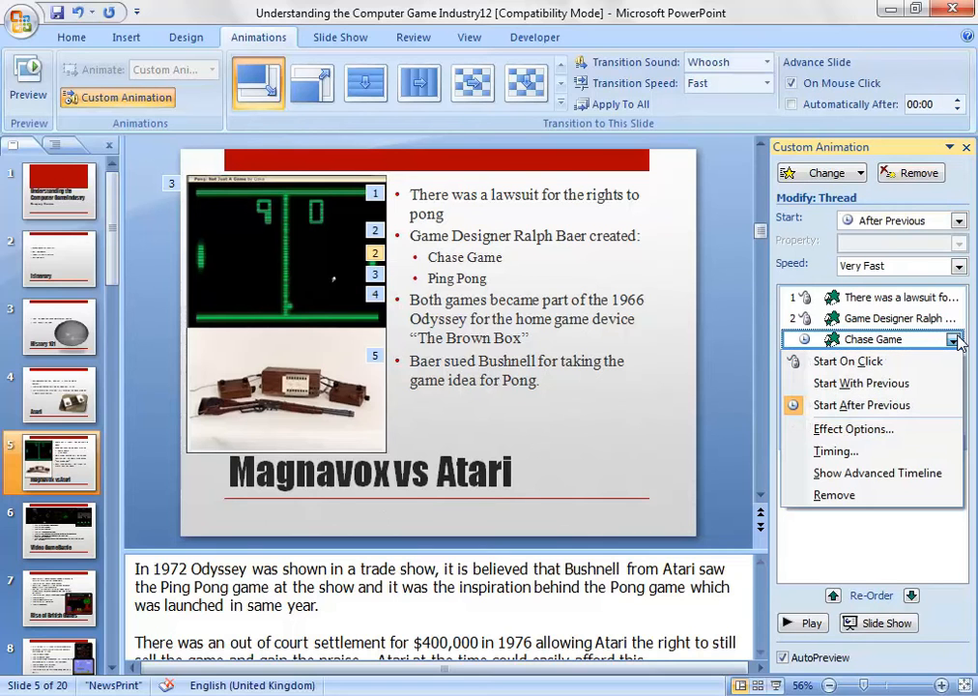
click(863, 449)
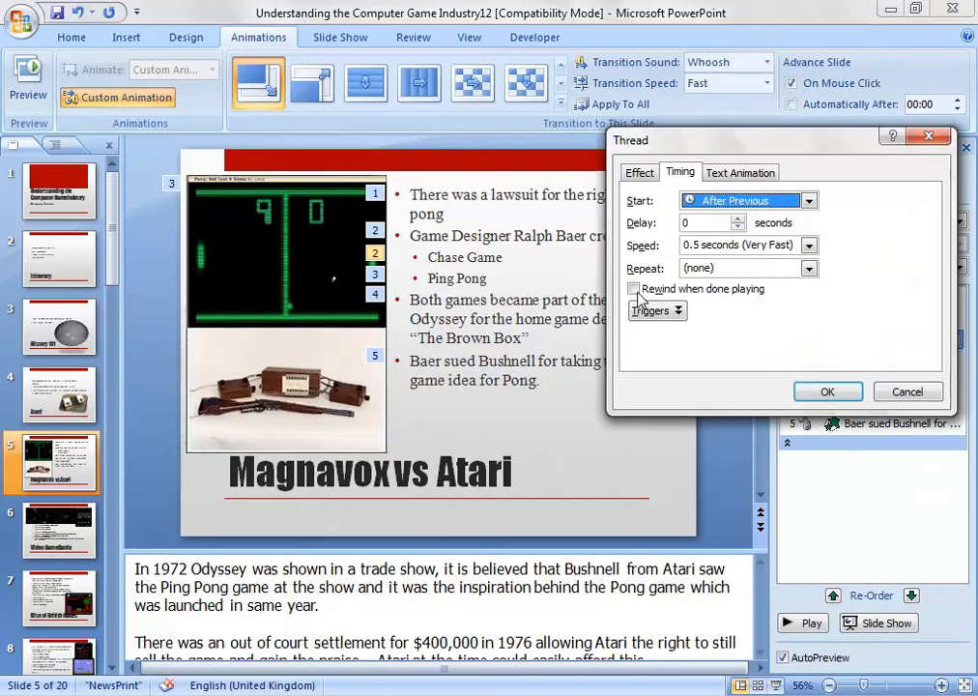
click(809, 245)
click(808, 247)
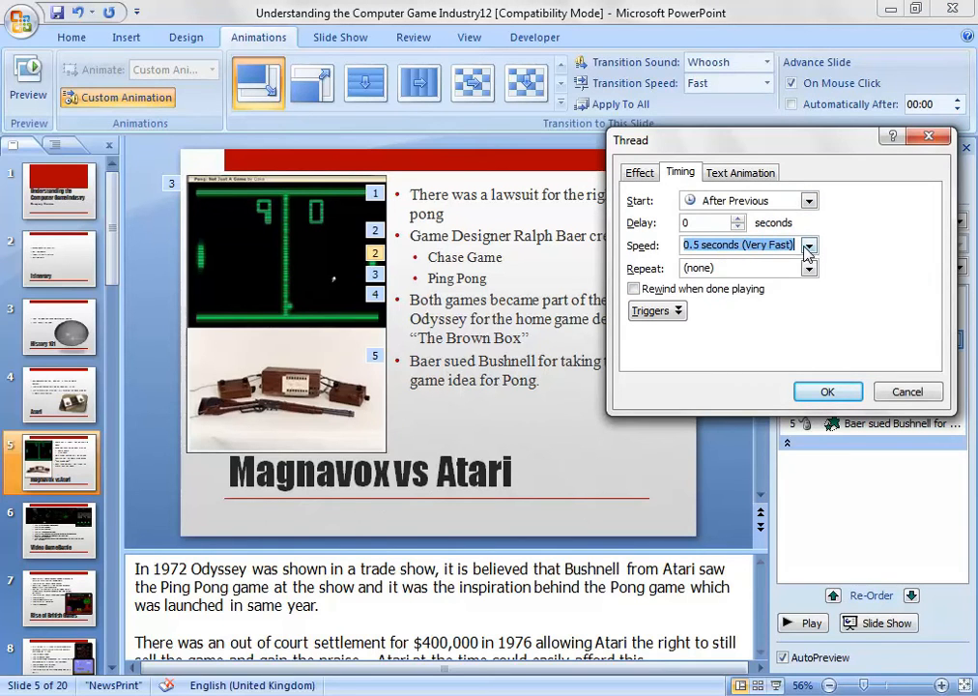
click(903, 391)
double_click(926, 339)
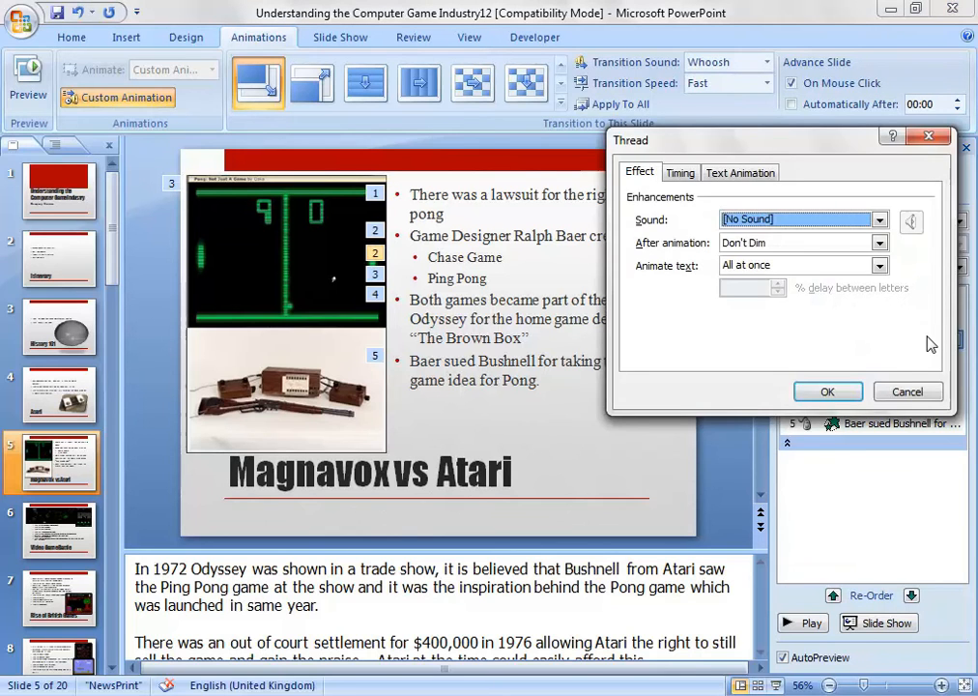
click(926, 389)
click(953, 340)
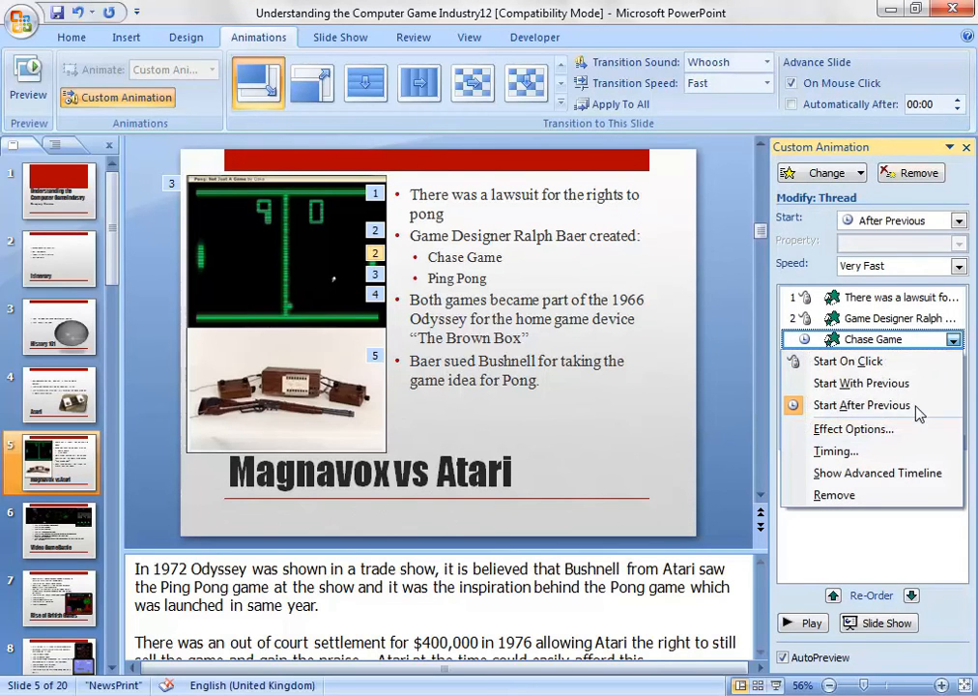
click(914, 428)
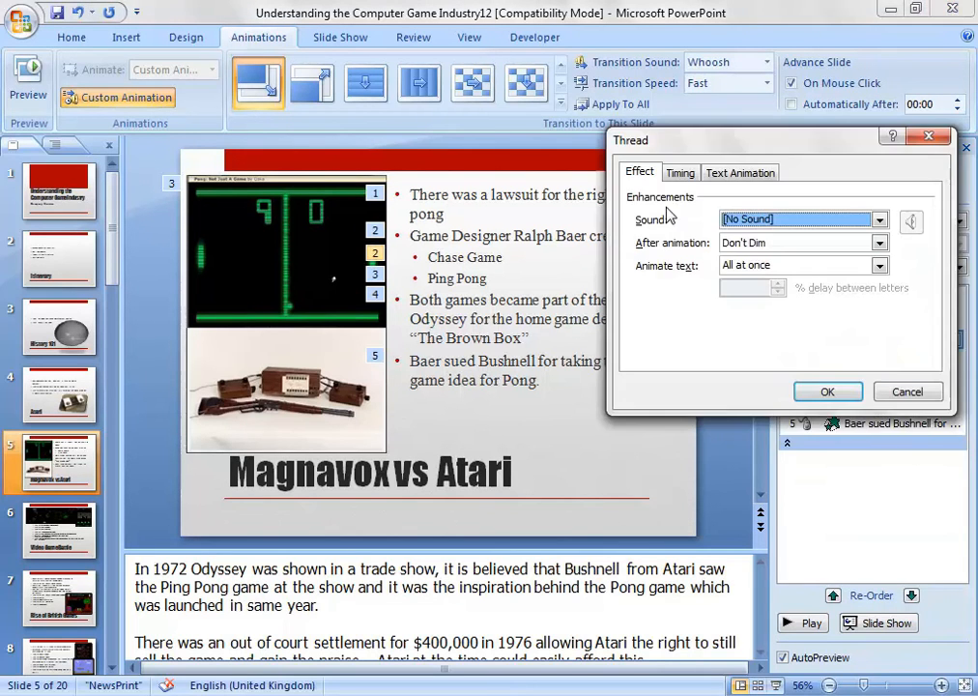
click(719, 176)
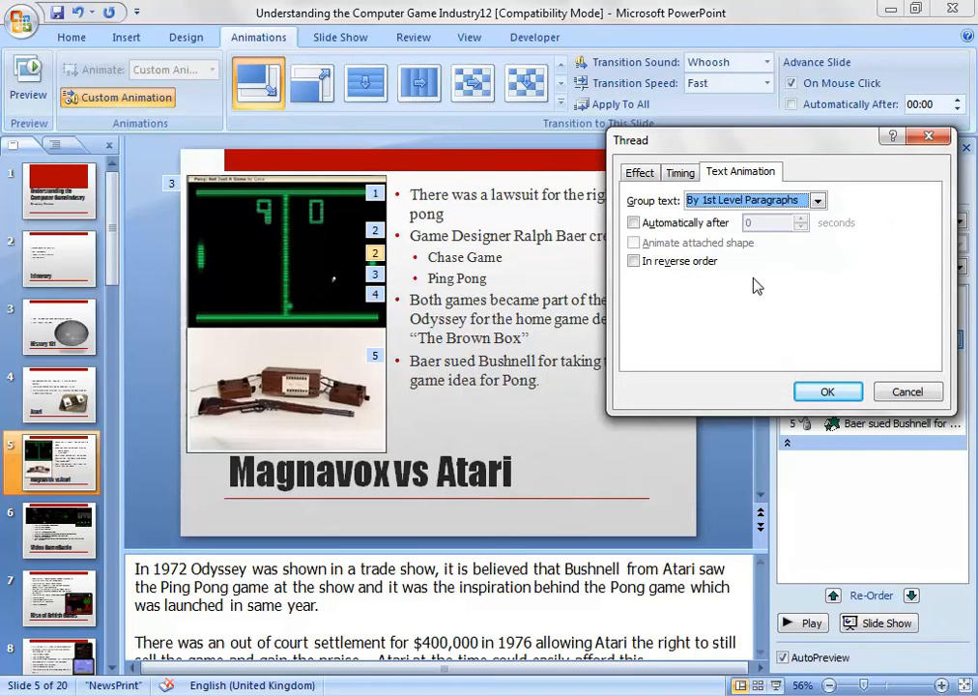
click(676, 174)
click(638, 172)
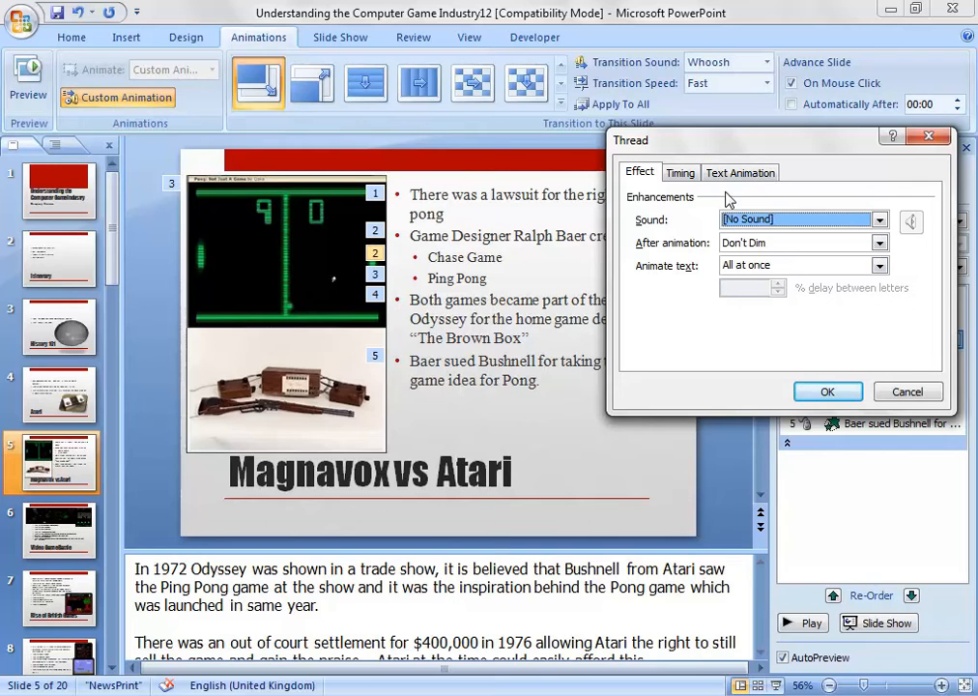
click(836, 402)
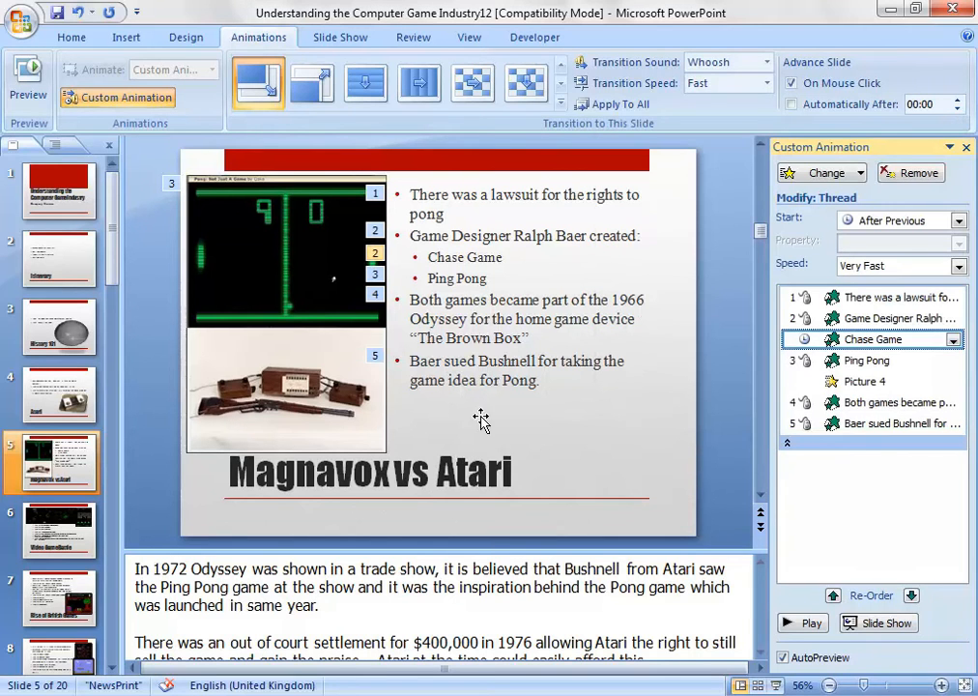
Start the slide show from the Magnavox vs Atari slide
click(774, 685)
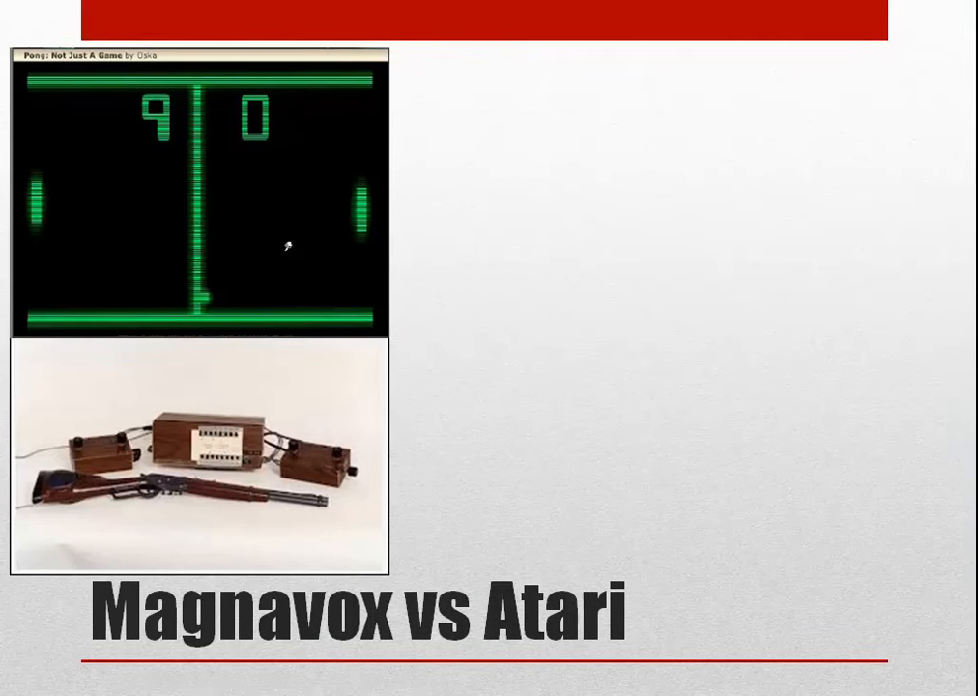